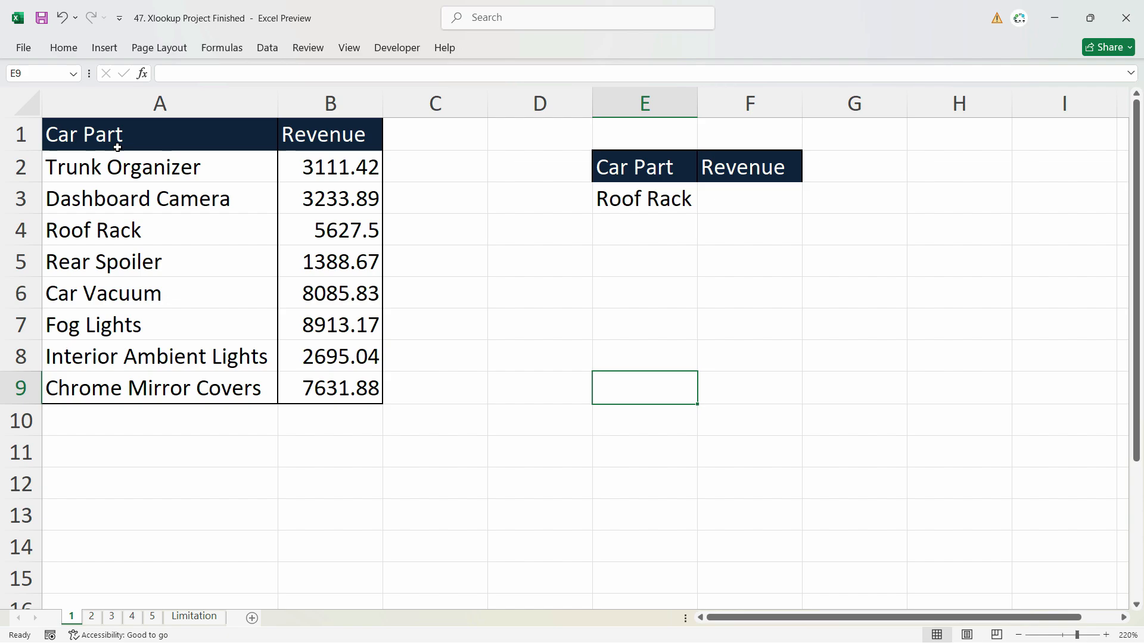
Examine the car parts and revenues in the source table, and the Roof Rack lookup cell beside the empty Revenue result cell.
left_click_drag(120, 168, 137, 265)
left_click_drag(325, 136, 349, 374)
left_click(357, 232)
left_click(339, 160)
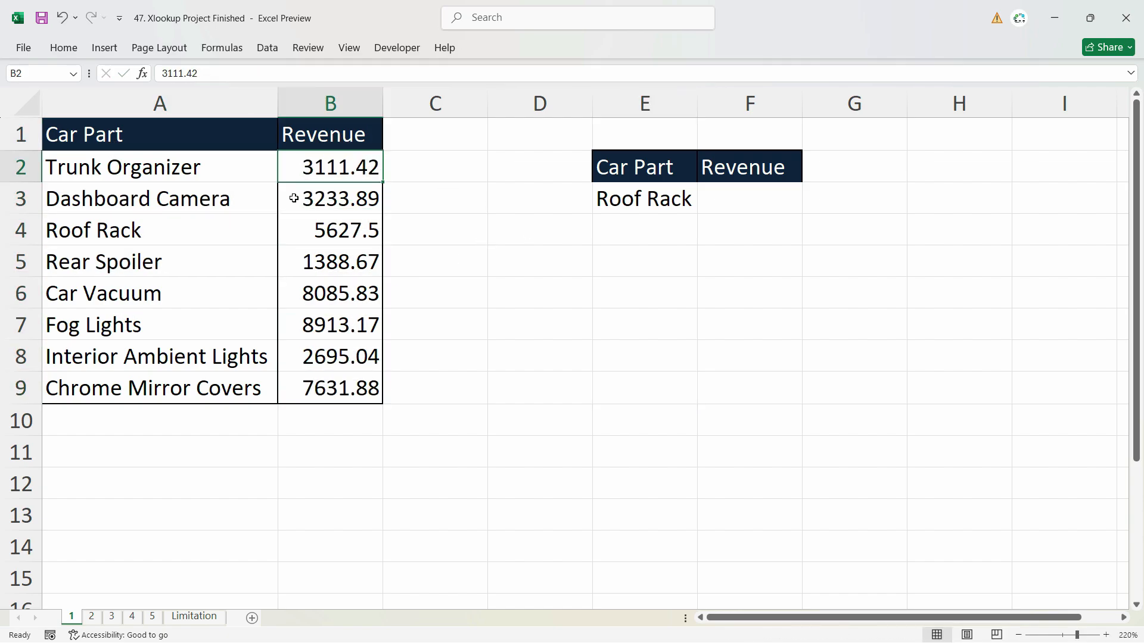
left_click(190, 170)
left_click(328, 167)
left_click(194, 166)
left_click(331, 169)
left_click(780, 204)
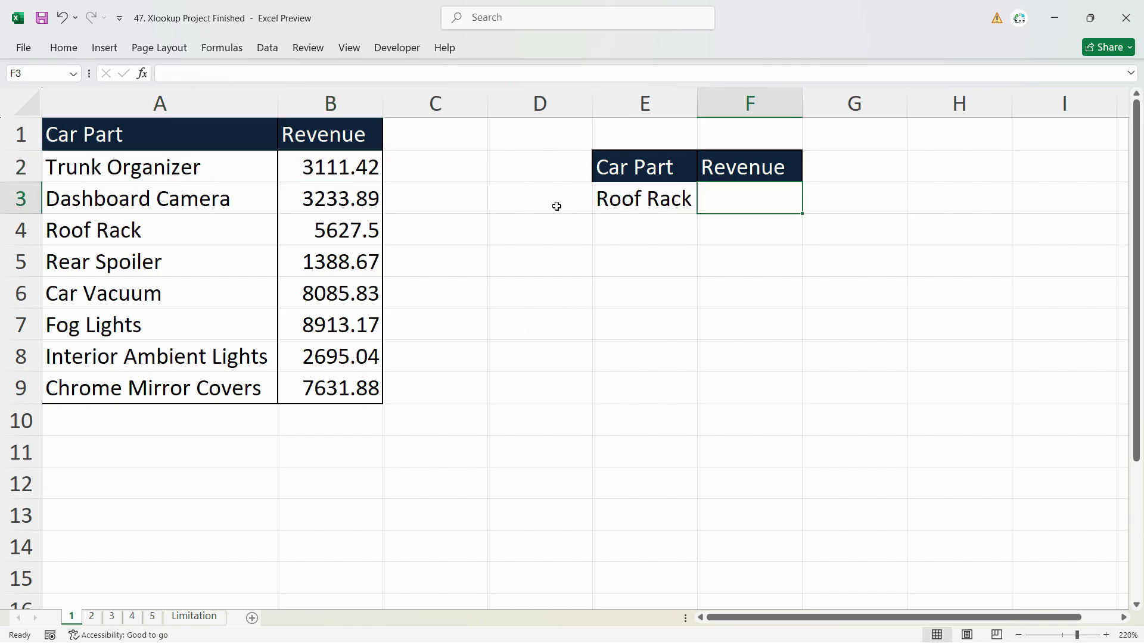
left_click(625, 199)
Begin an XLOOKUP formula in F3 with E3 as lookup value, A:A as lookup array and B:B as return array.
left_click(758, 205)
type("=")
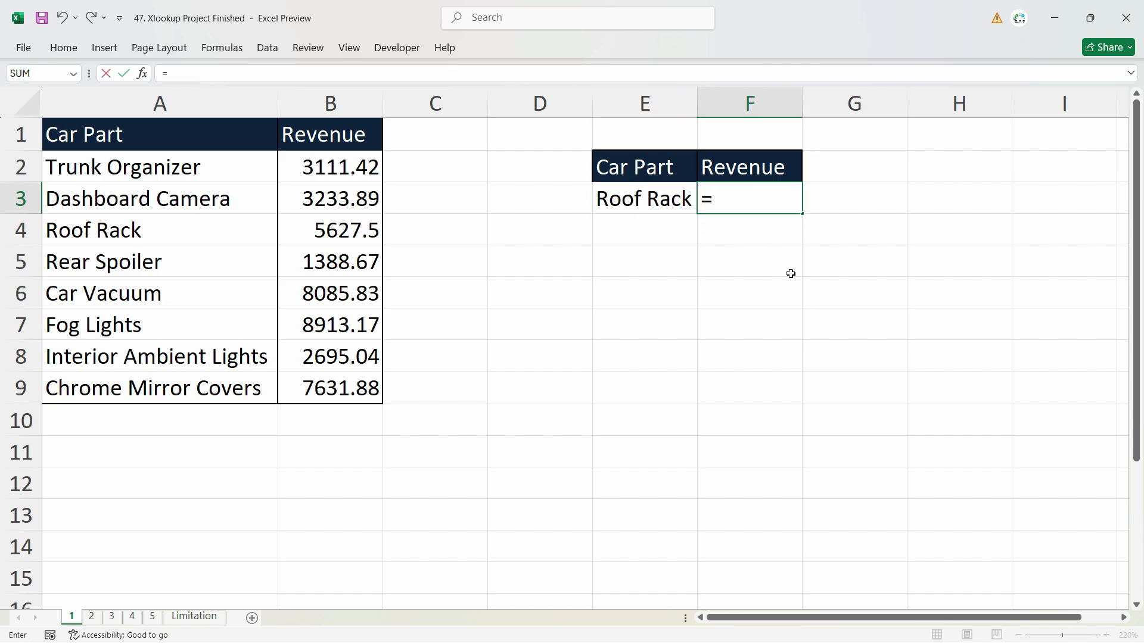
type("xlo")
key("Tab")
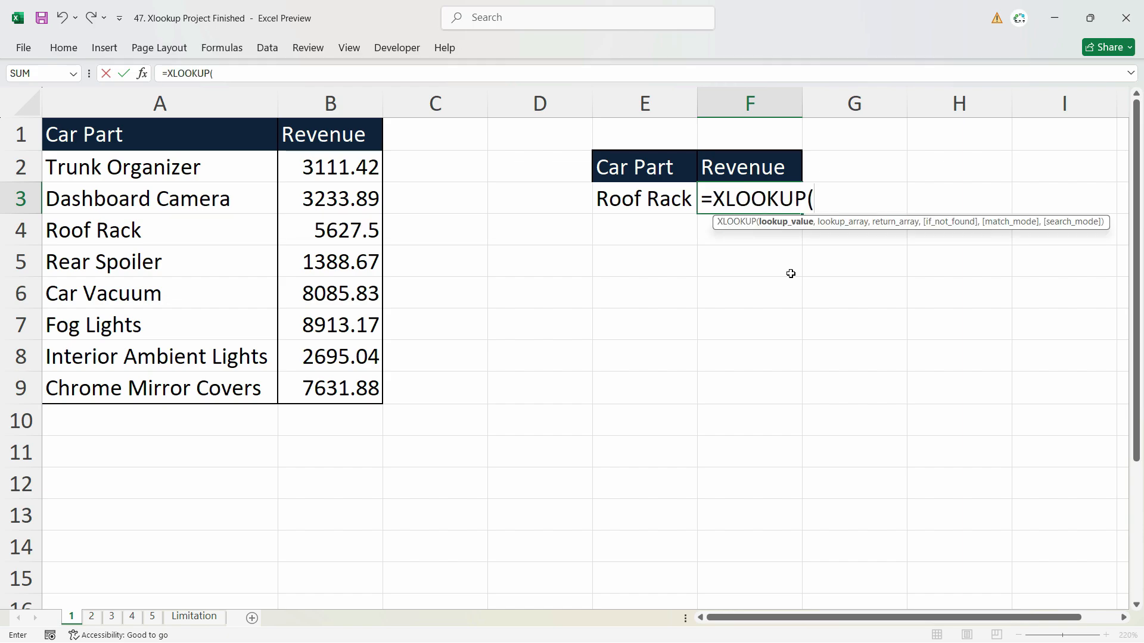
left_click(647, 208)
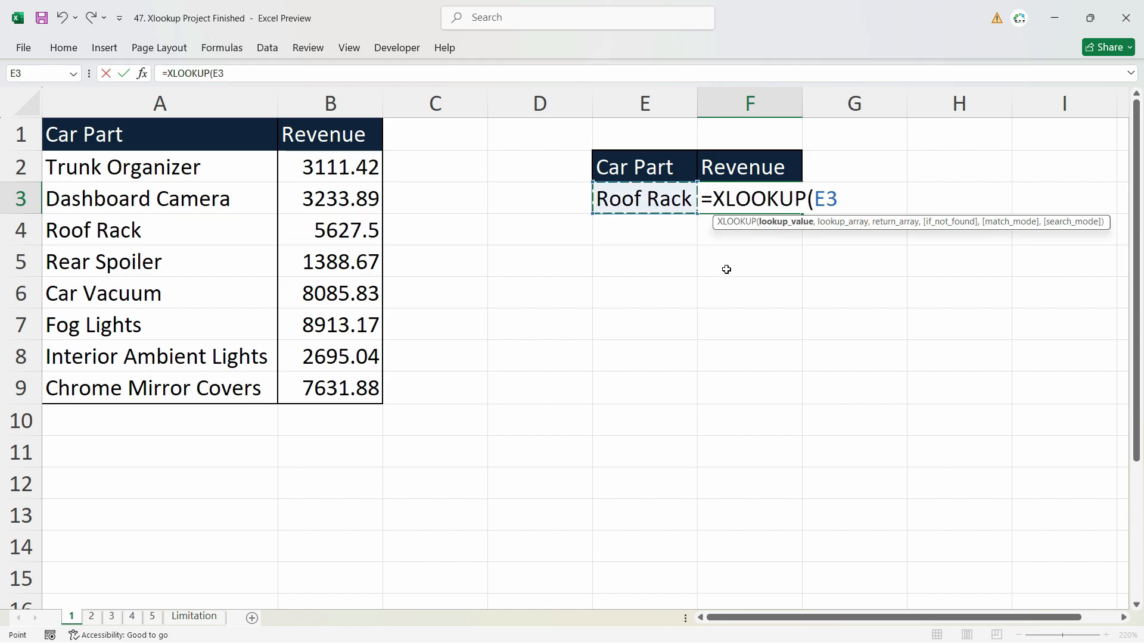
type(",")
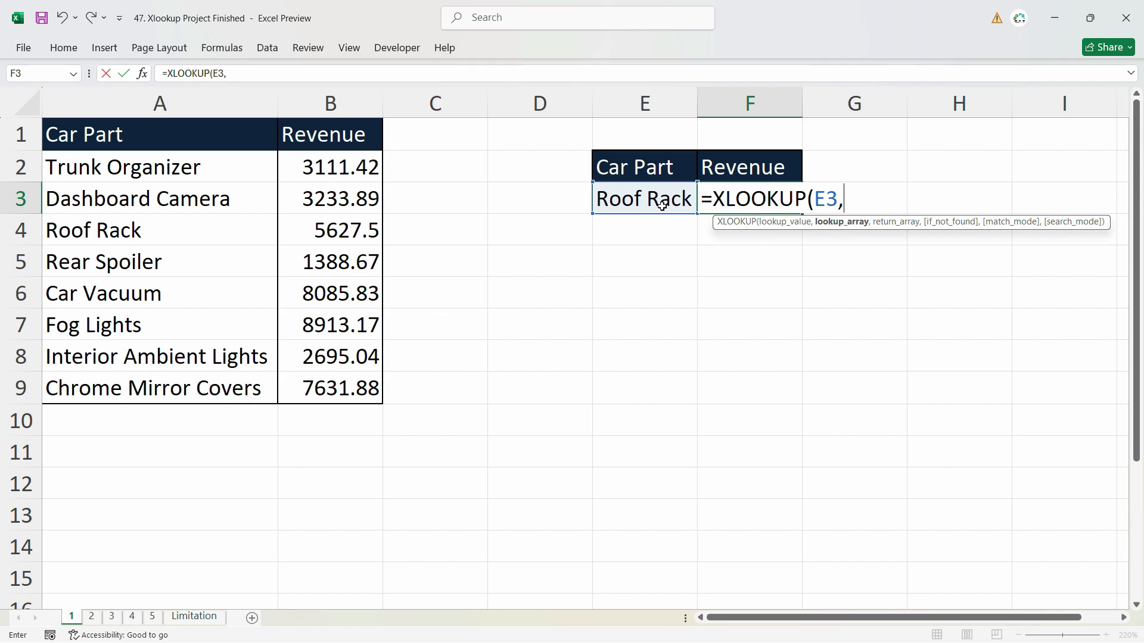
left_click(158, 103)
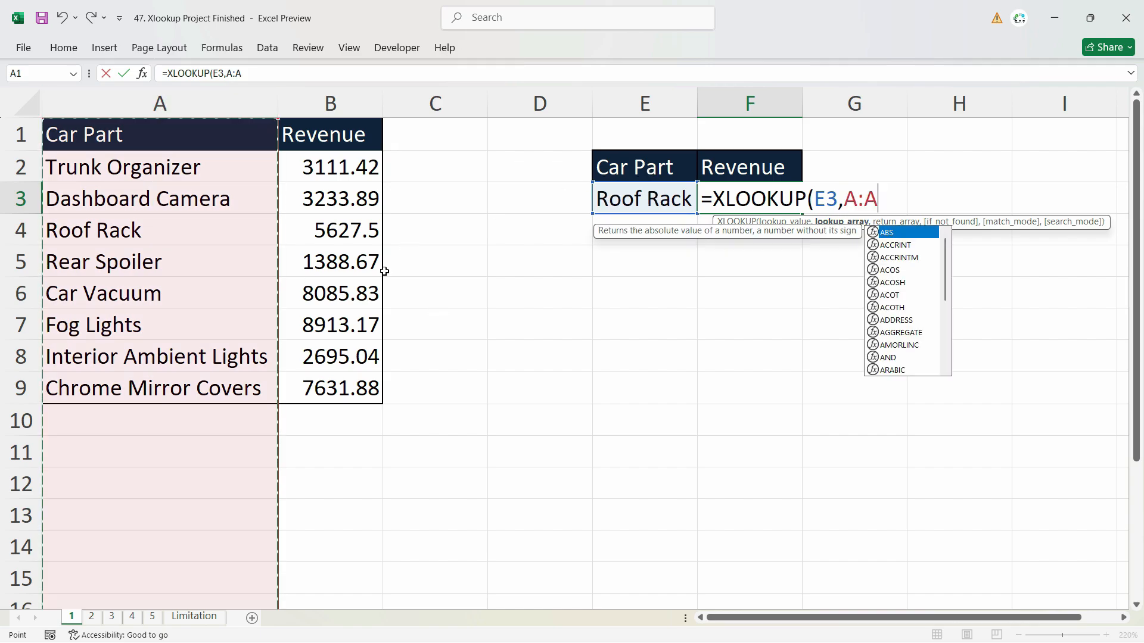
type(",")
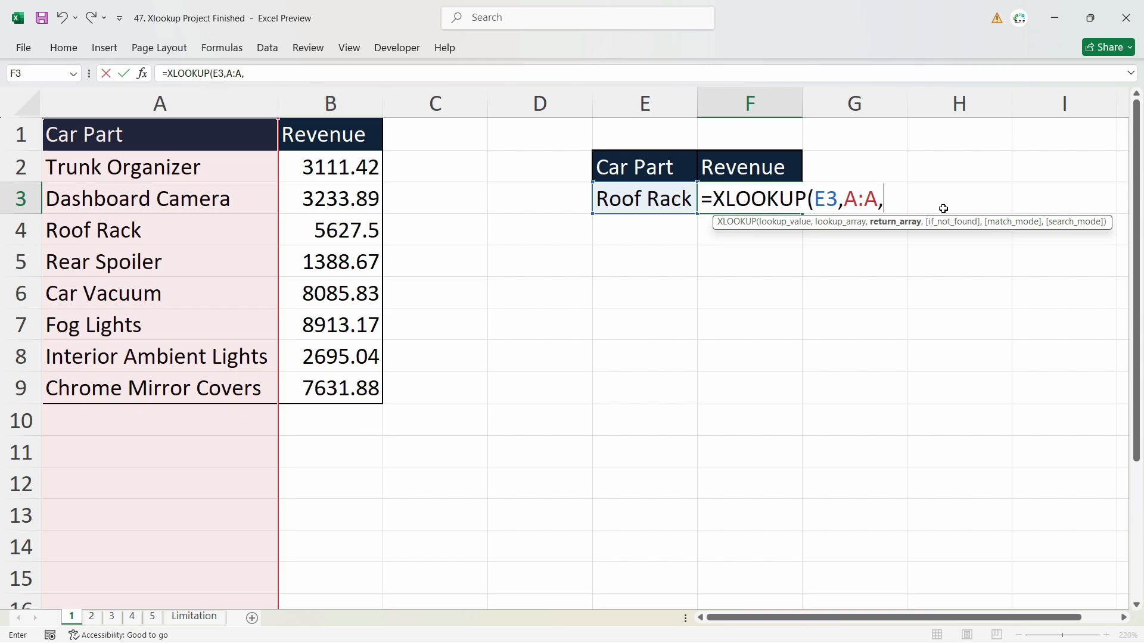
left_click(356, 93)
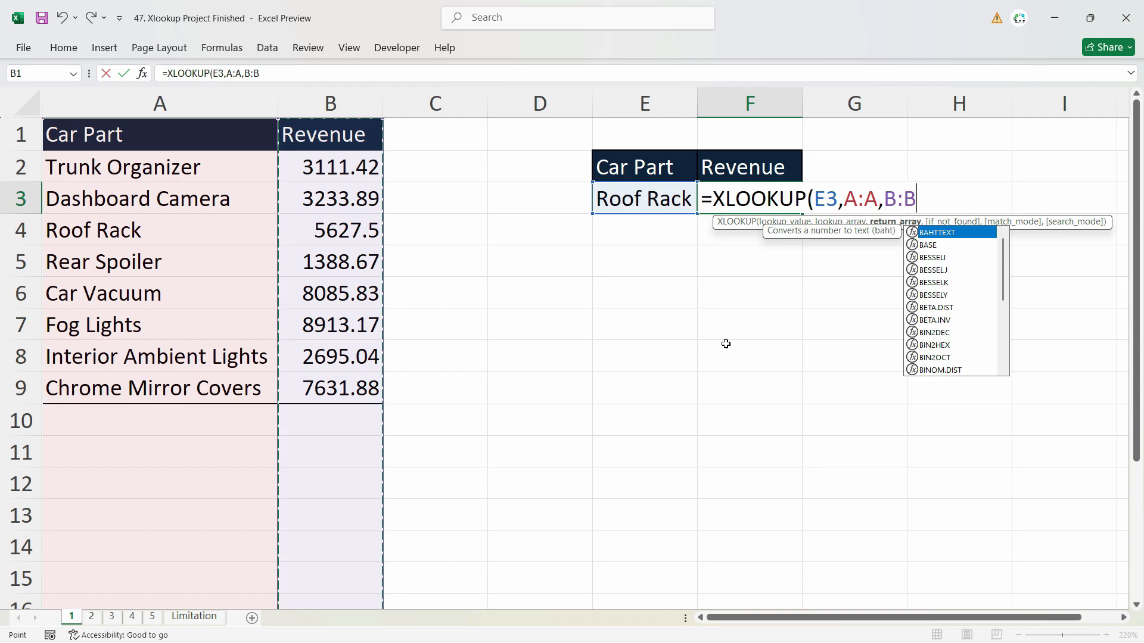
Complete the XLOOKUP in F3 with "Not Available" as the if-not-found text and match mode 0, and check it against the Roof Rack row.
type(",\"")
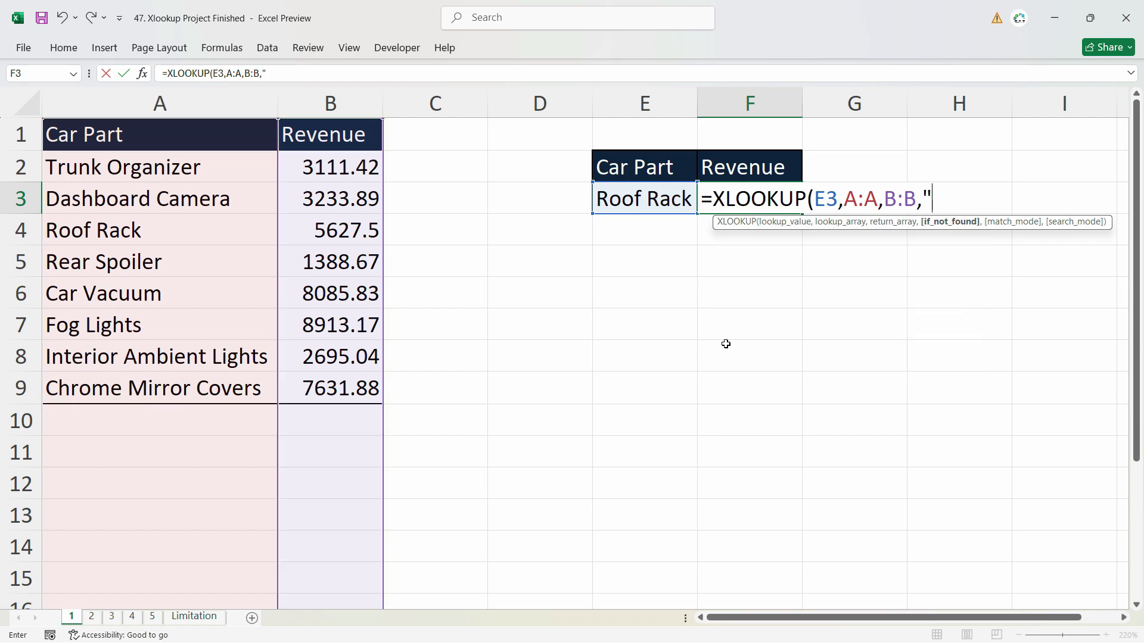
type("Not Fo")
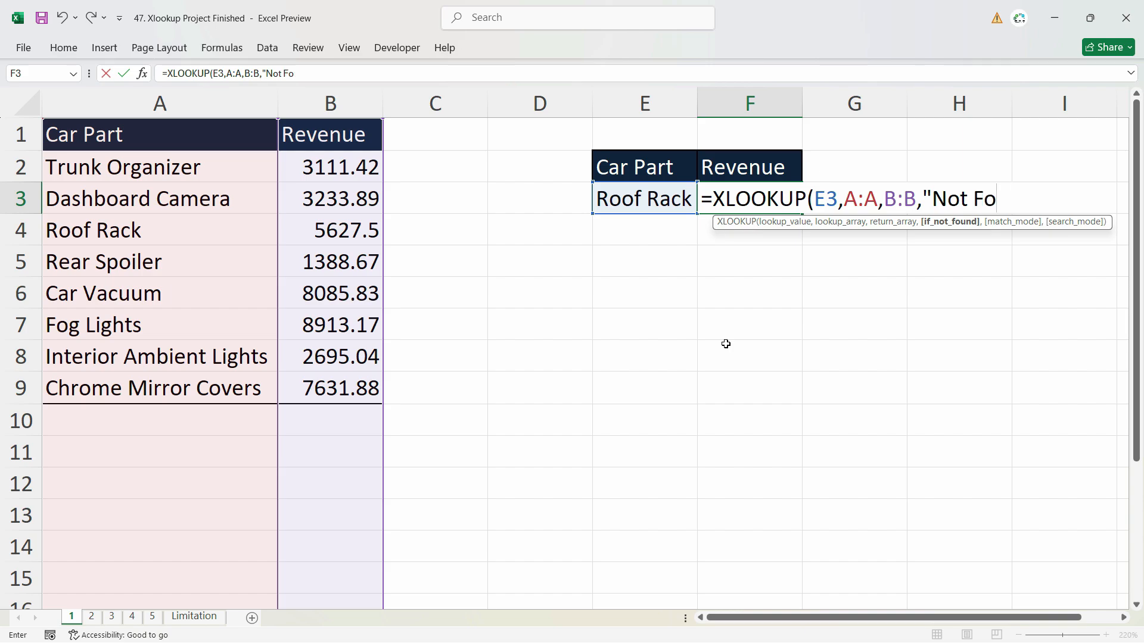
key("BackSpace")
key("BackSpace")
type("Available")
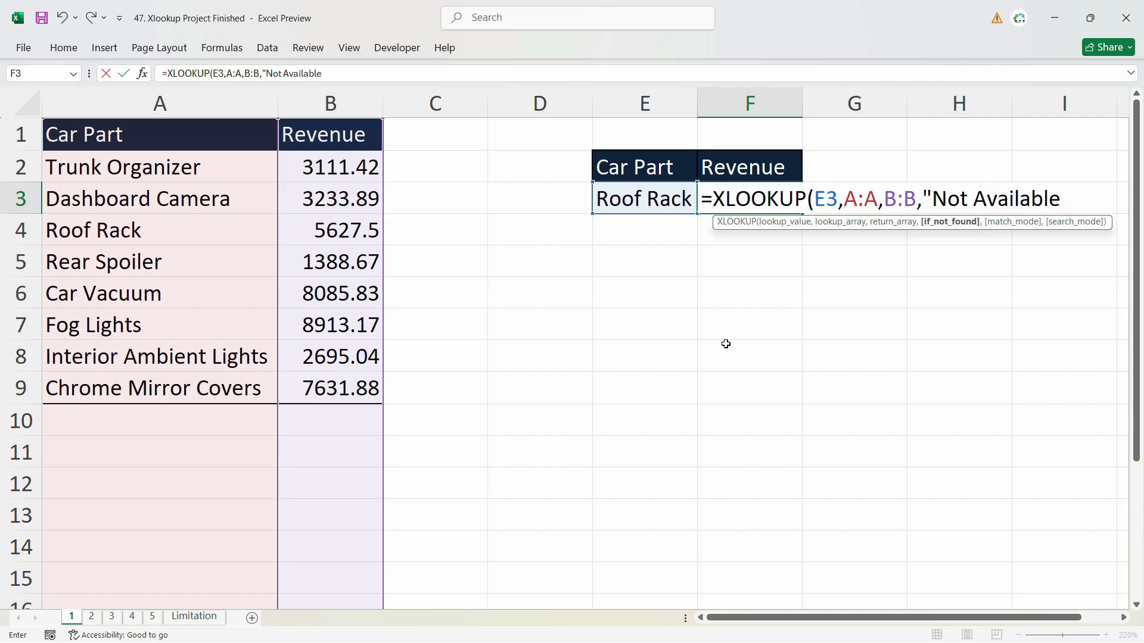
type("\",0")
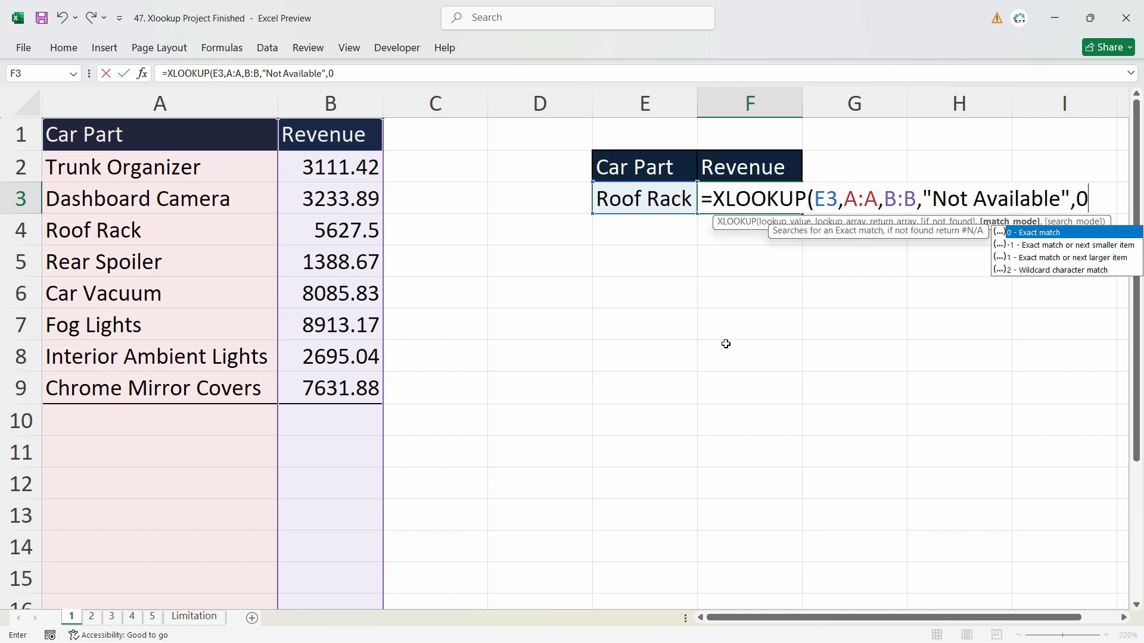
key("Return")
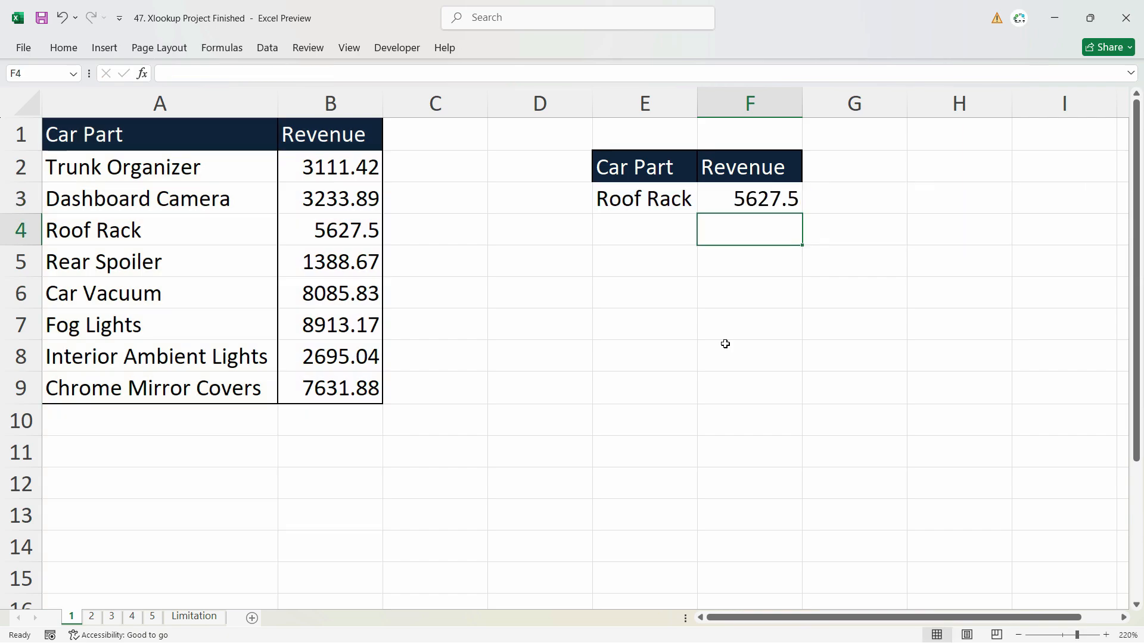
left_click(147, 236)
left_click(366, 237)
left_click(653, 202)
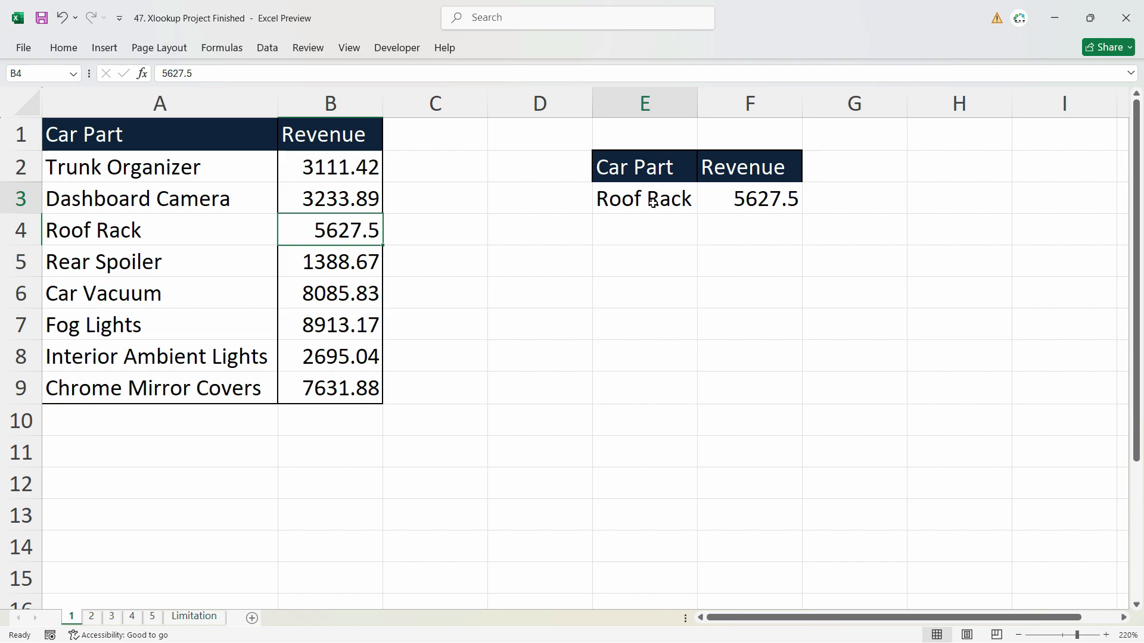
Add a row below the source table in row 10 with car part "New item" and revenue 50.
left_click(100, 425)
type("New item")
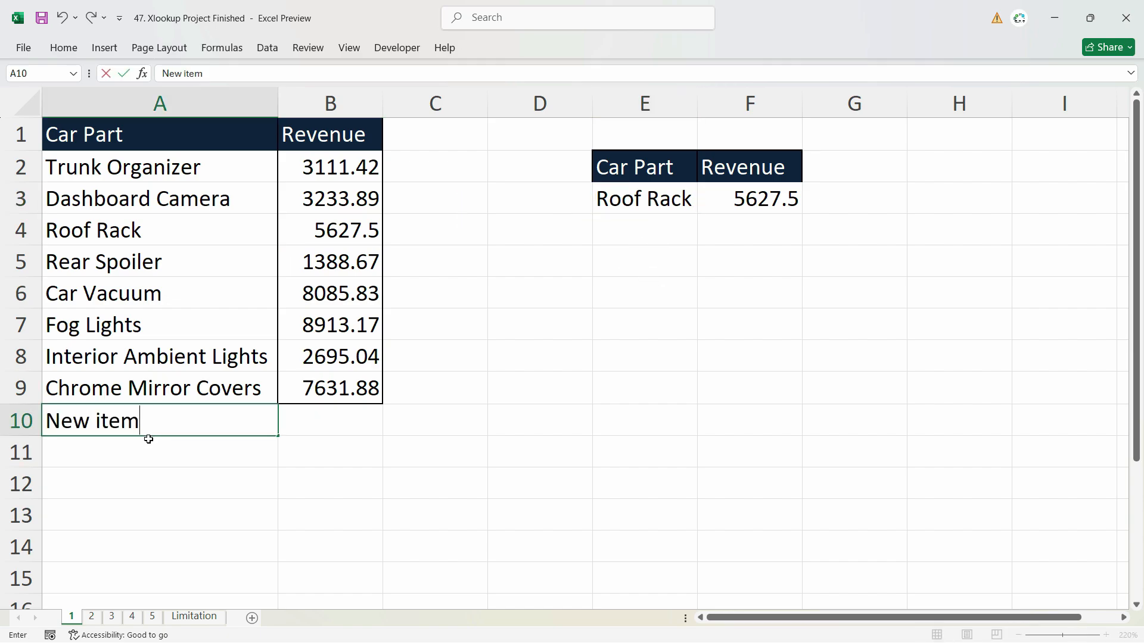
key("Tab")
type("50")
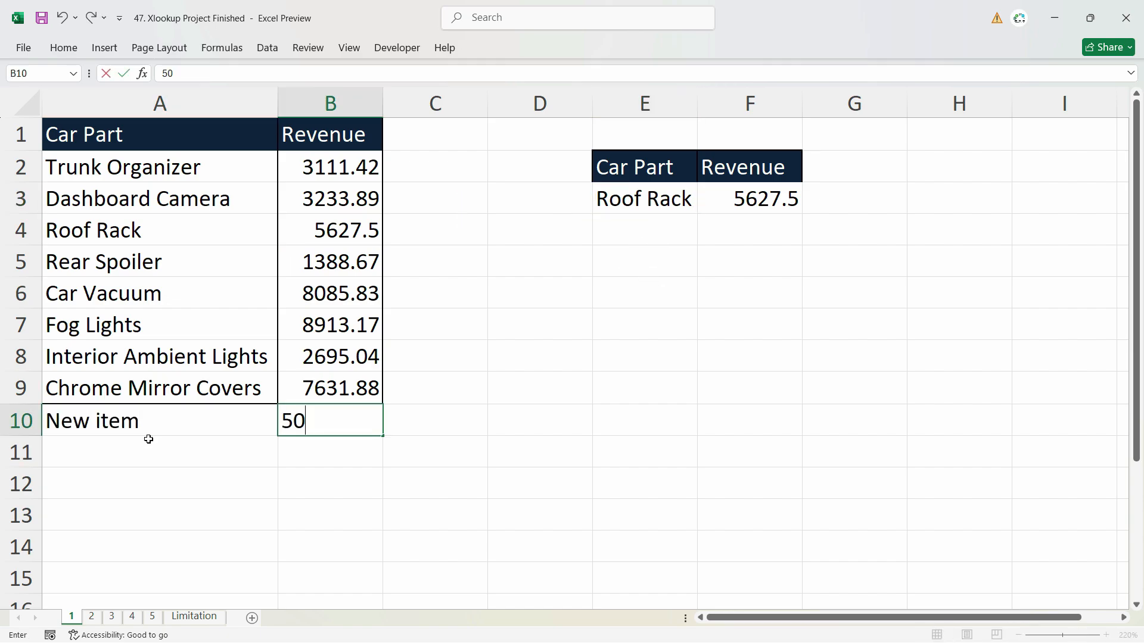
key("Tab")
Replace the lookup car part in E3 with "New item".
key("Up")
key("Up")
key("Up")
key("Up")
key("Up")
key("Up")
key("Up")
key("Right")
key("Right")
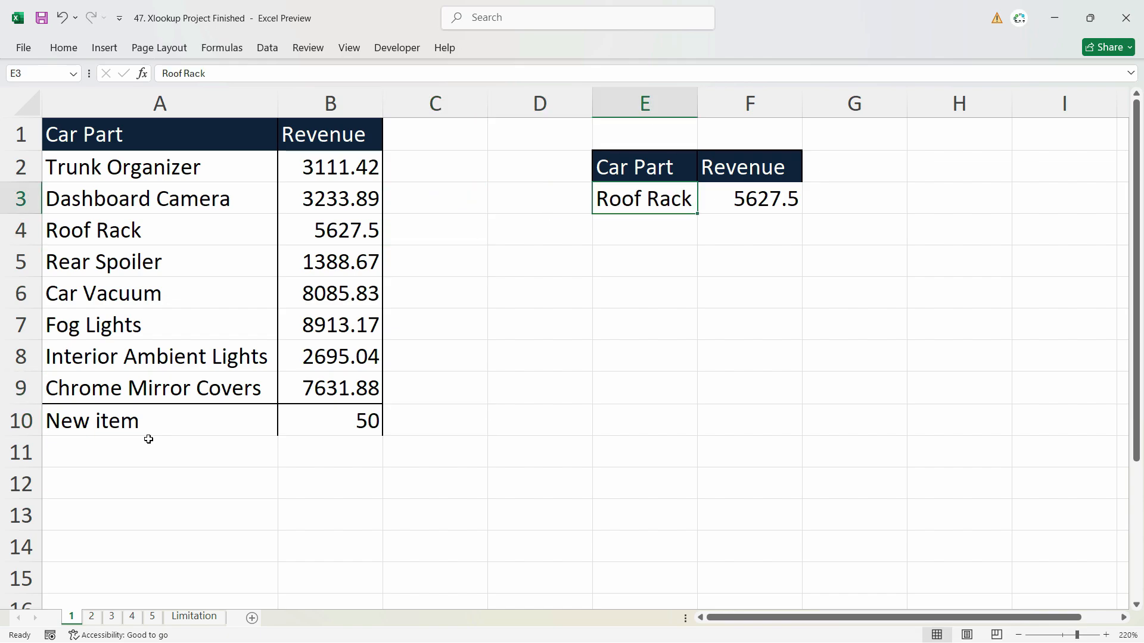
type("New i")
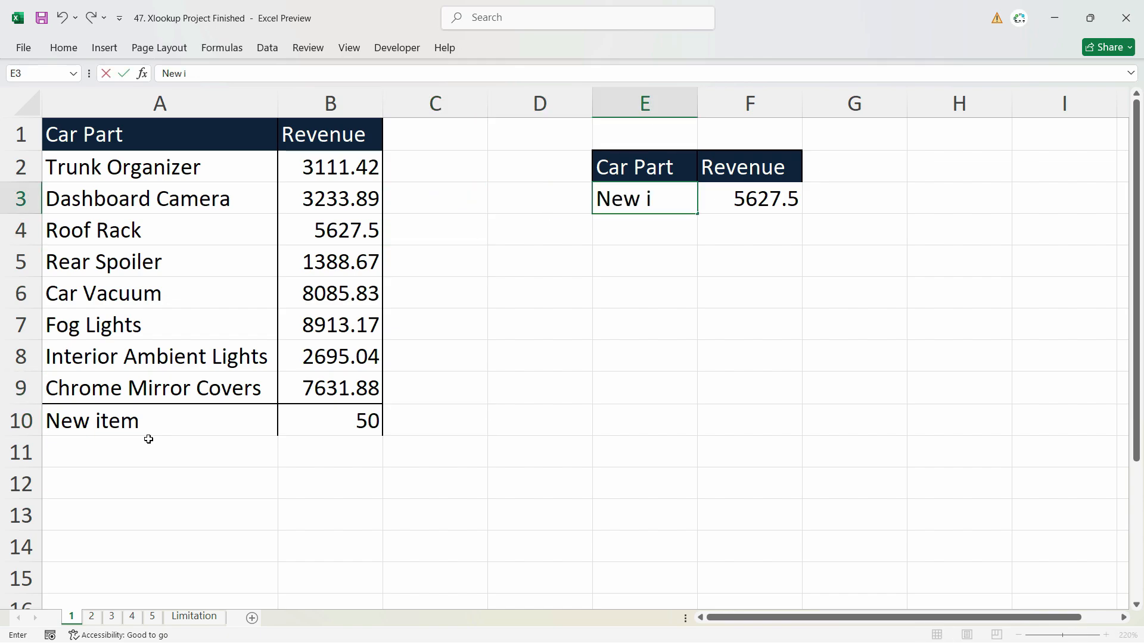
type("tem")
key("Return")
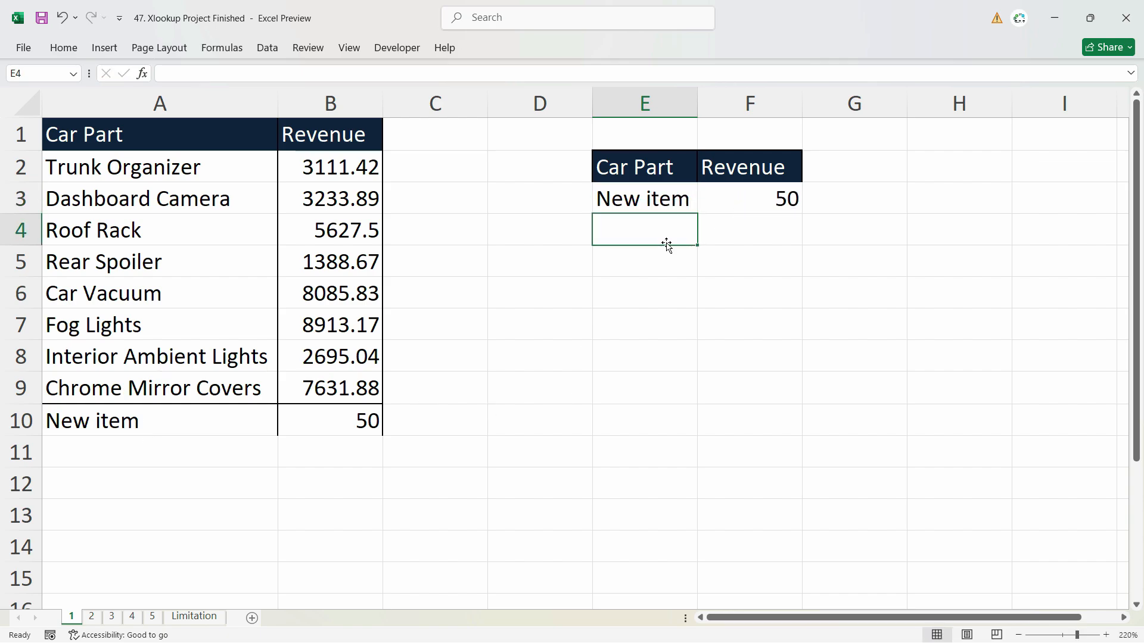
Review the XLOOKUP formula in F3 and its whole-column coverage of the new row and the empty rows below it.
left_click(734, 204)
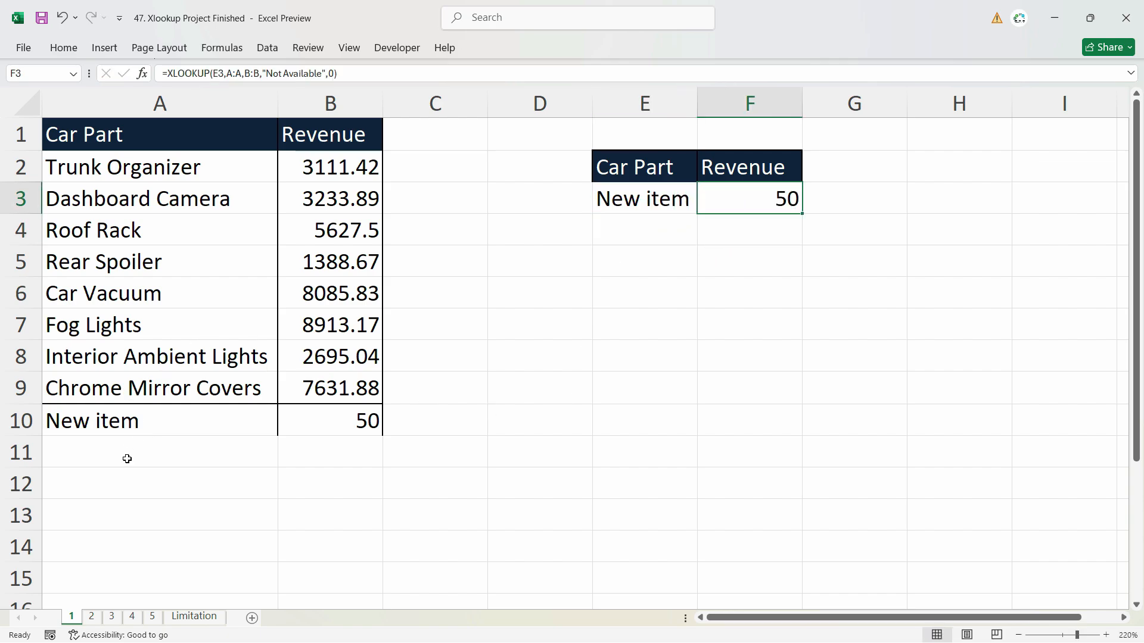
left_click(125, 433)
left_click(325, 428)
key("F2")
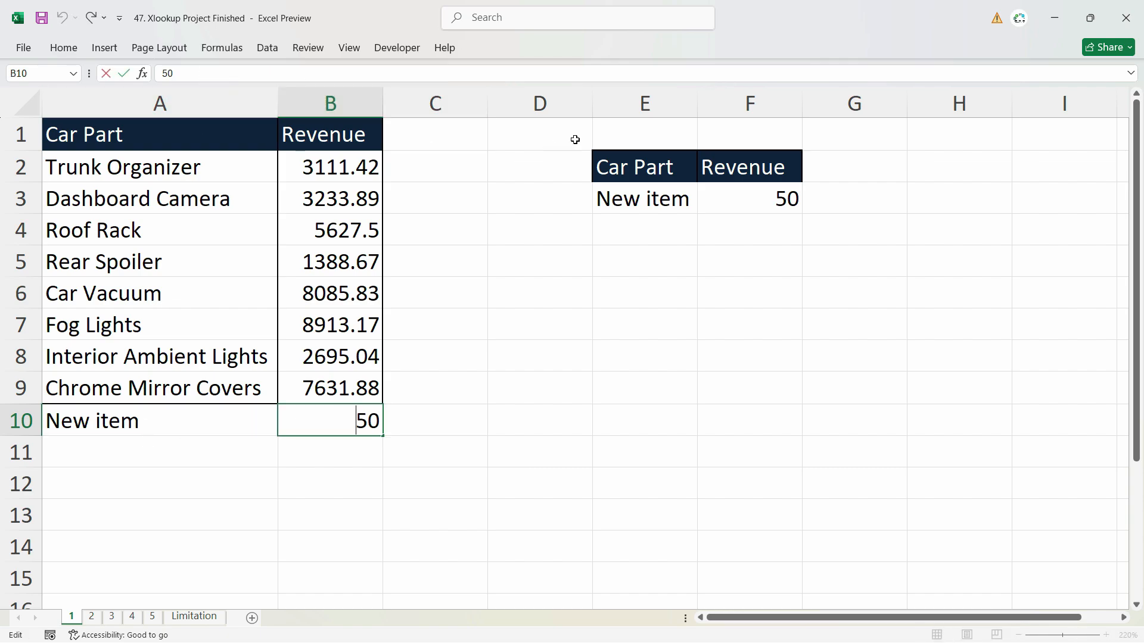
scroll(115, 438, "down", 4)
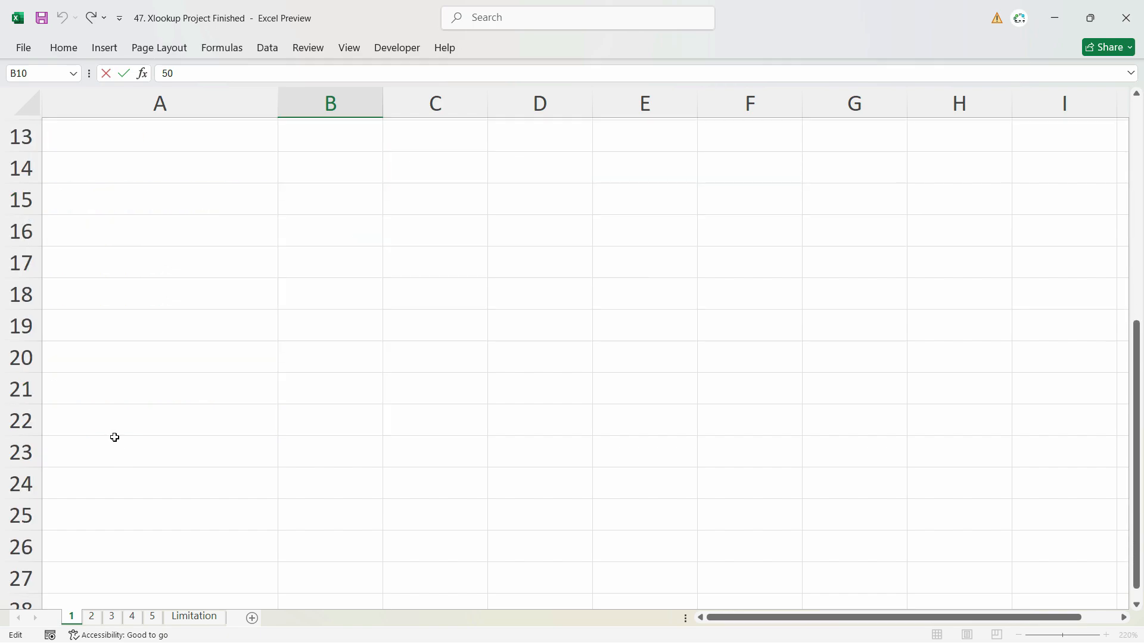
left_click(113, 357)
scroll(110, 351, "up", 5)
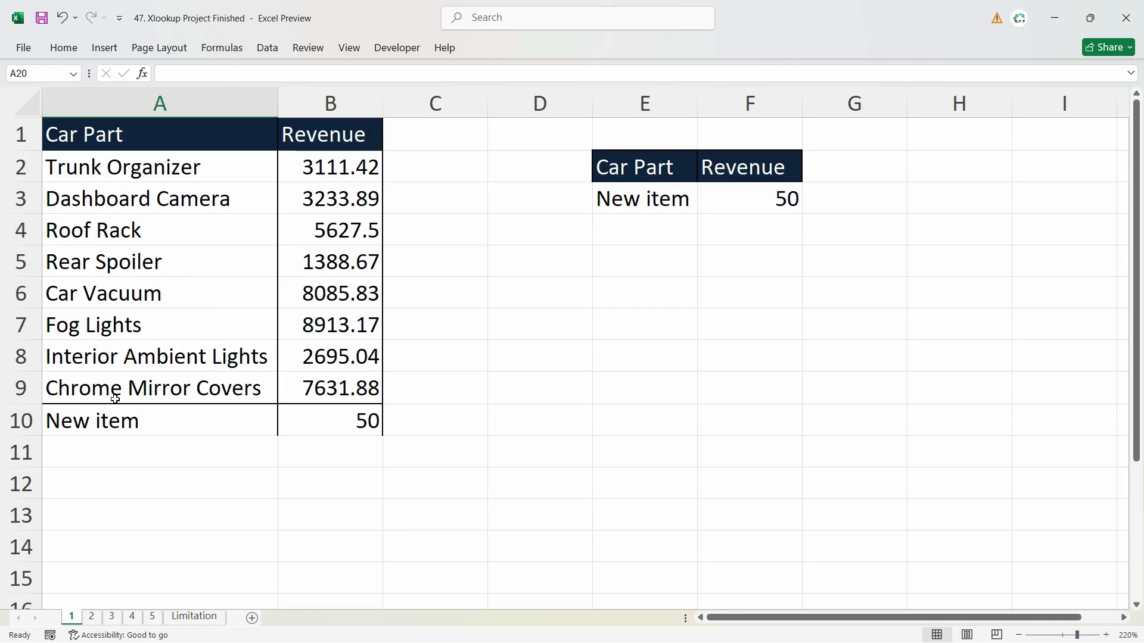
left_click(649, 195)
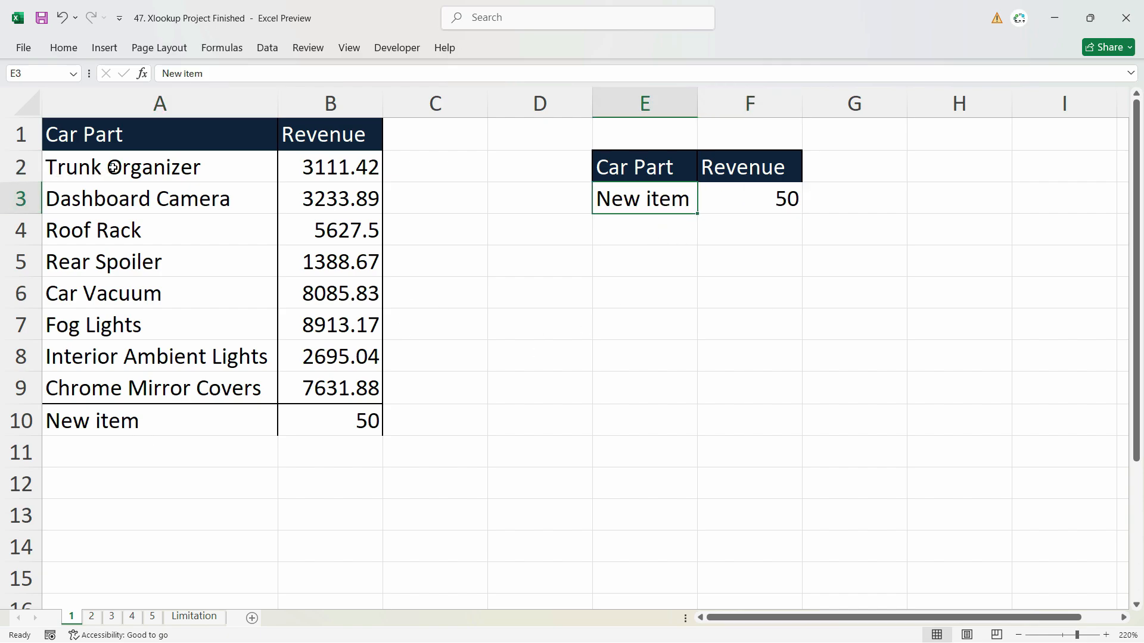
left_click_drag(113, 168, 113, 423)
left_click(639, 200)
Switch to sheet 2 and examine its car part table and Roof Rack lookup cell.
key("ctrl+Page_Down")
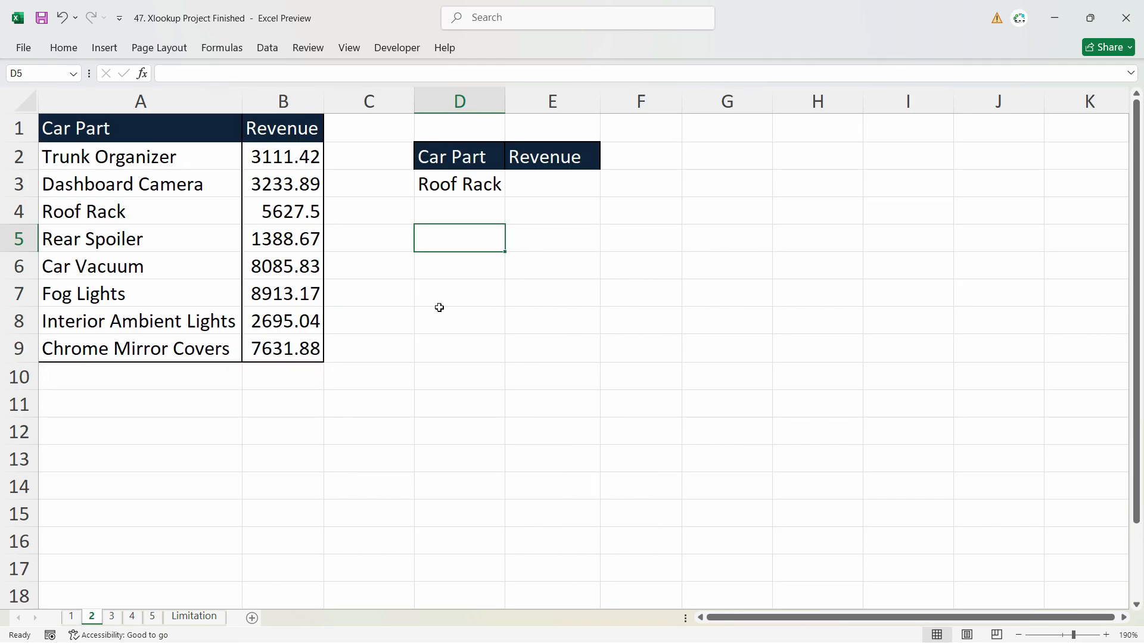
key("Up")
key("Up")
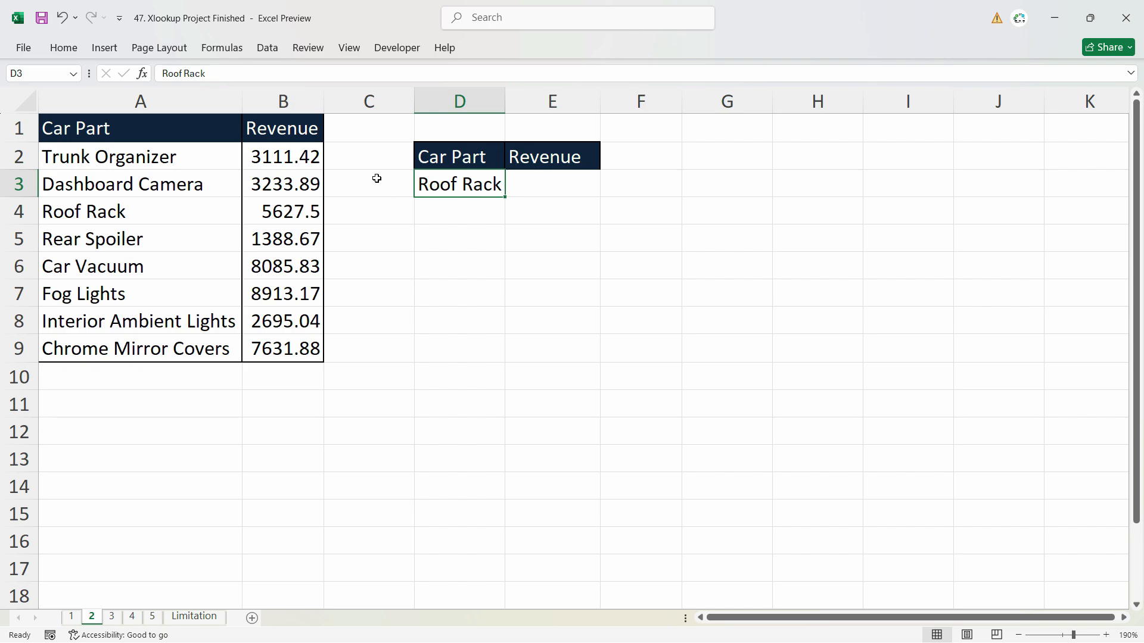
left_click(106, 215)
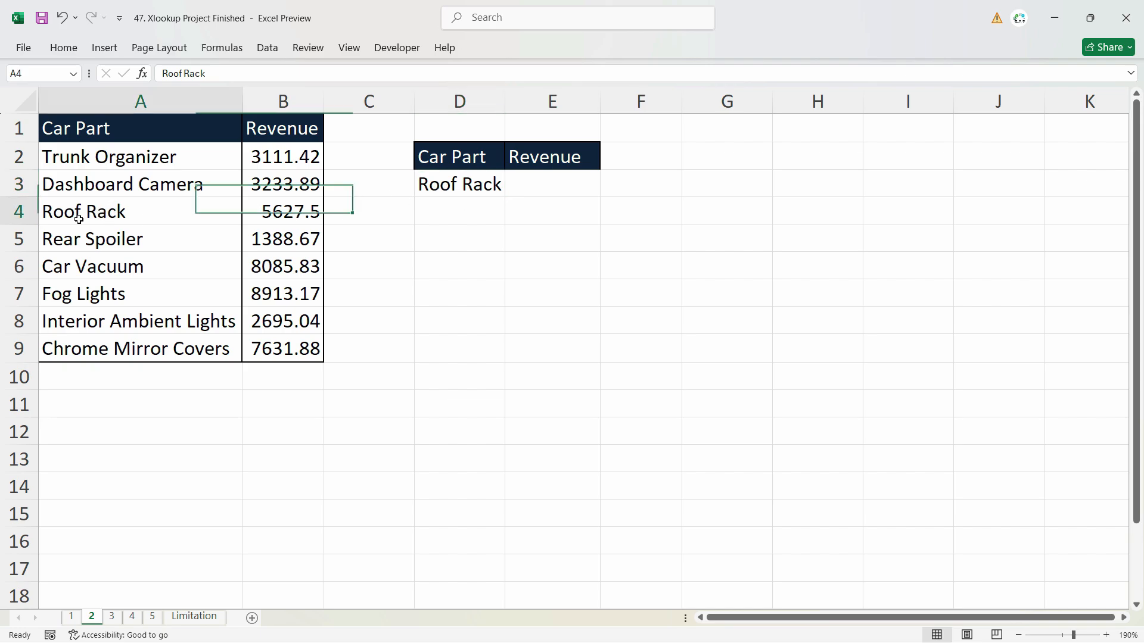
left_click(471, 184)
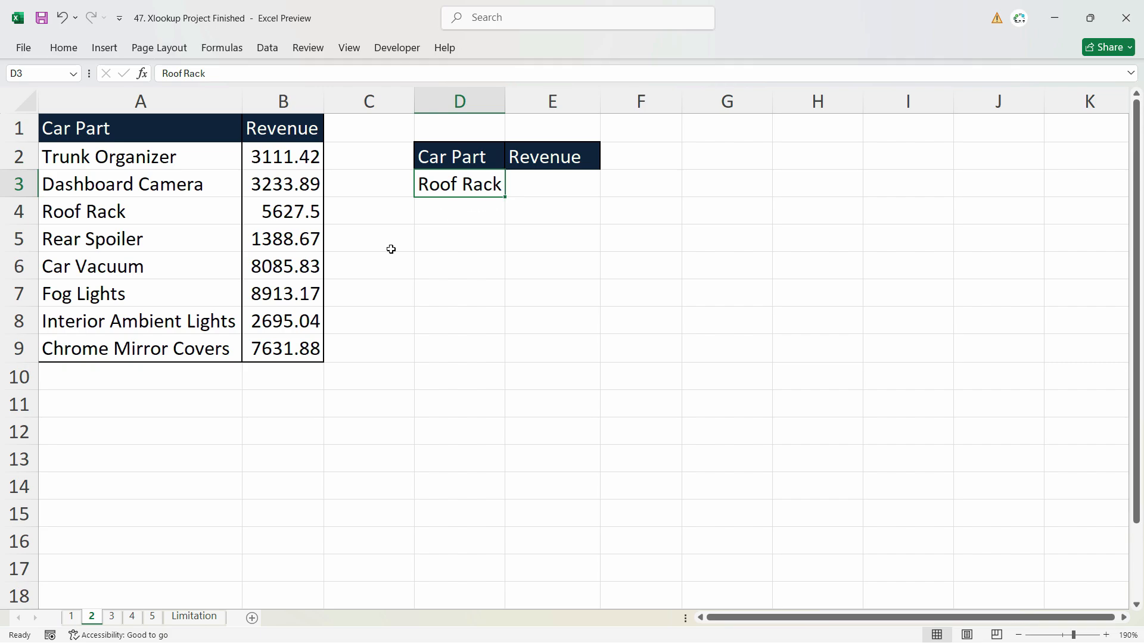
left_click(169, 186)
type("50")
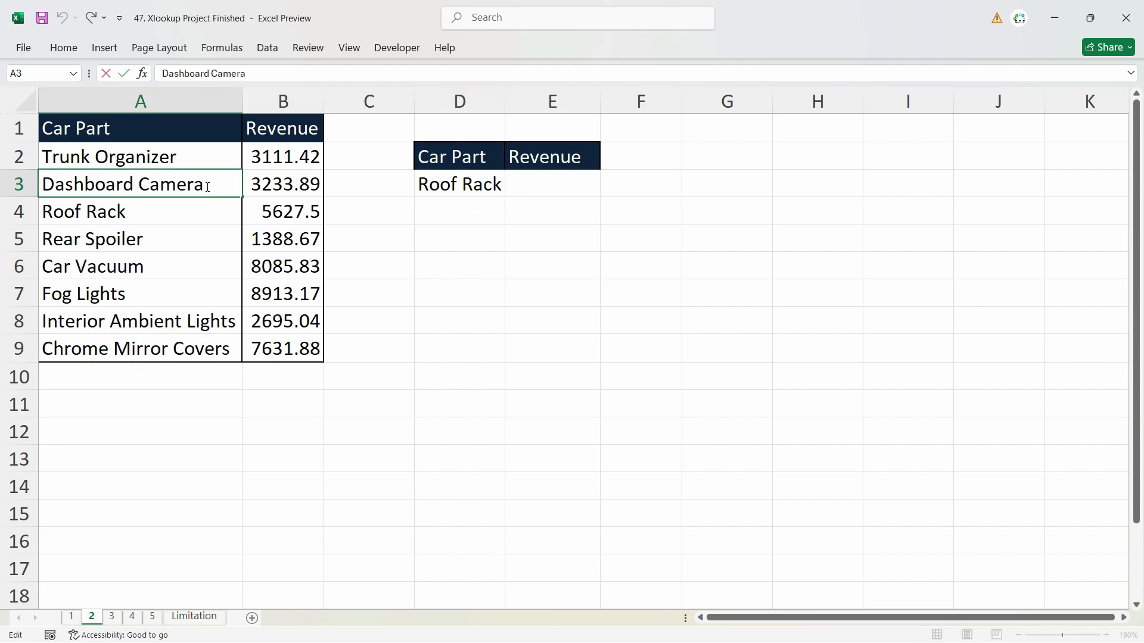
left_click_drag(206, 185, 140, 185)
left_click(139, 185)
Start an XLOOKUP formula in E3 with lookup value D3, lookup array A:A and return array B:B.
left_click(520, 184)
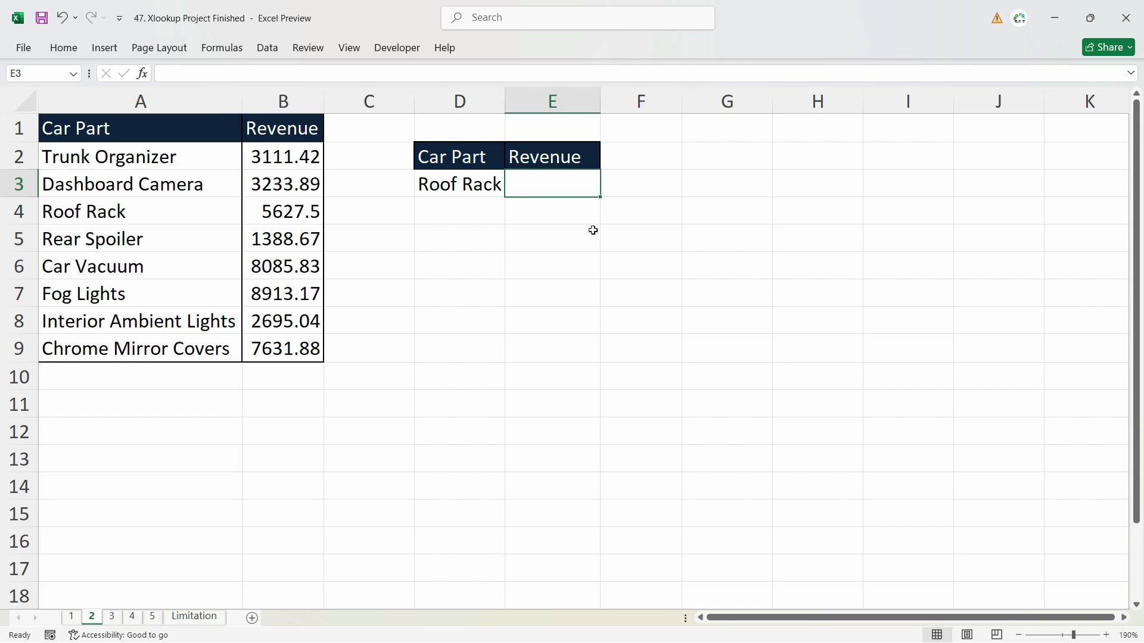
type("=")
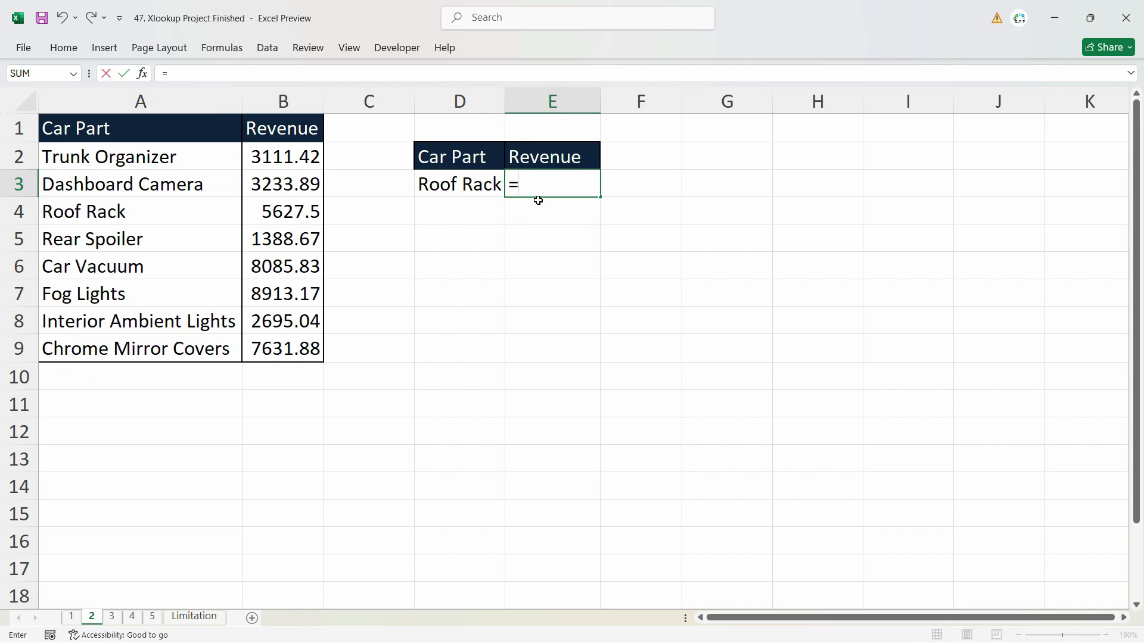
type("xlo")
key("Tab")
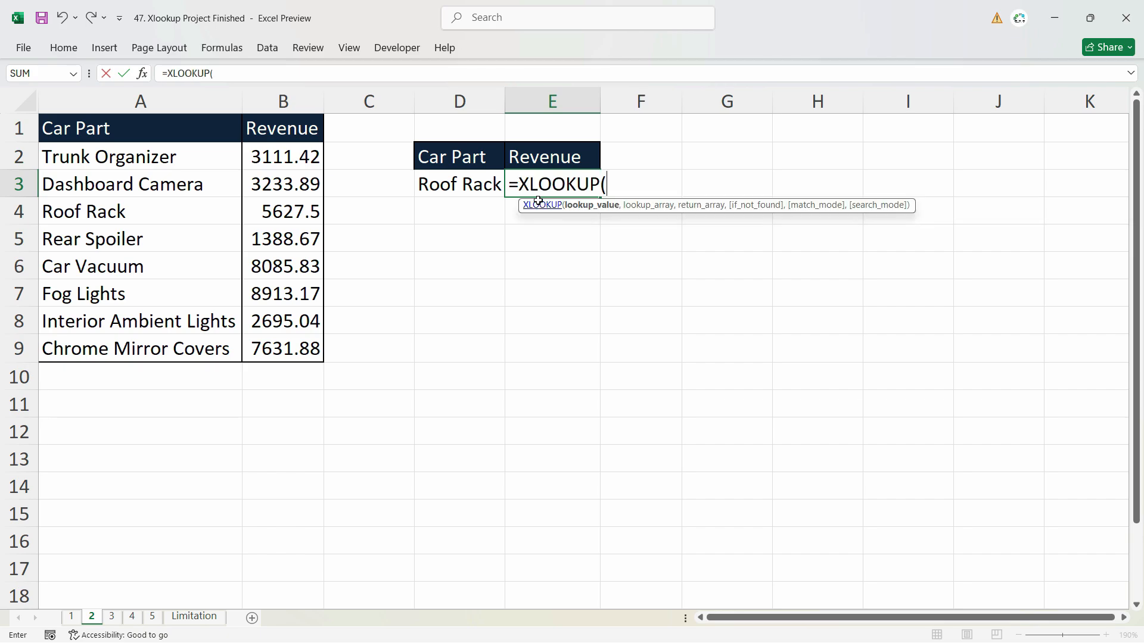
left_click(440, 190)
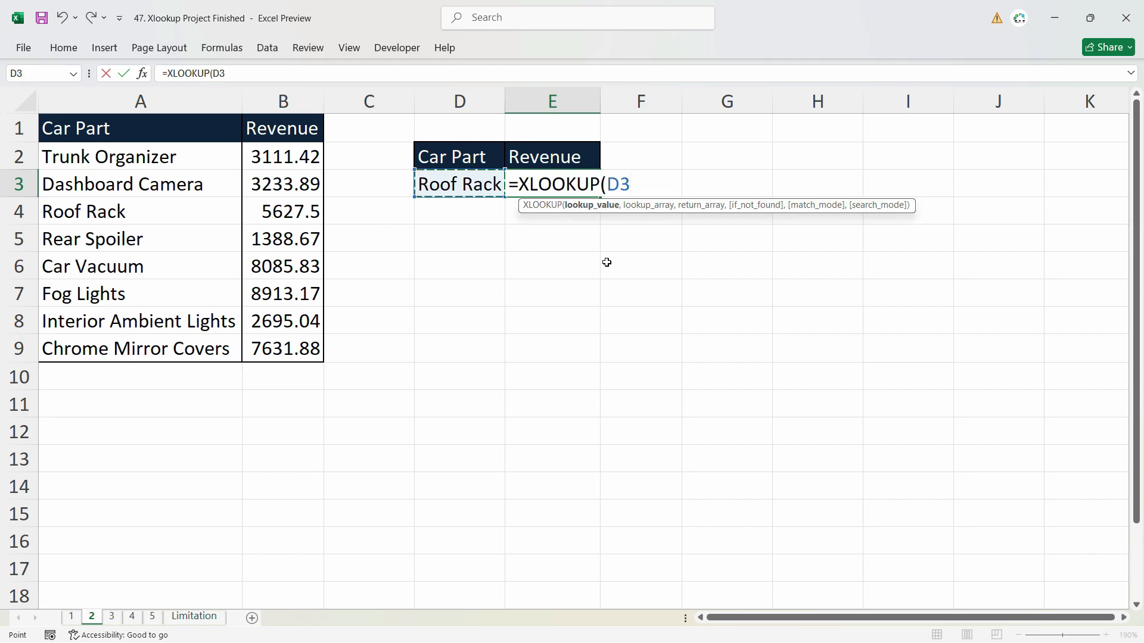
type(",")
left_click(108, 106)
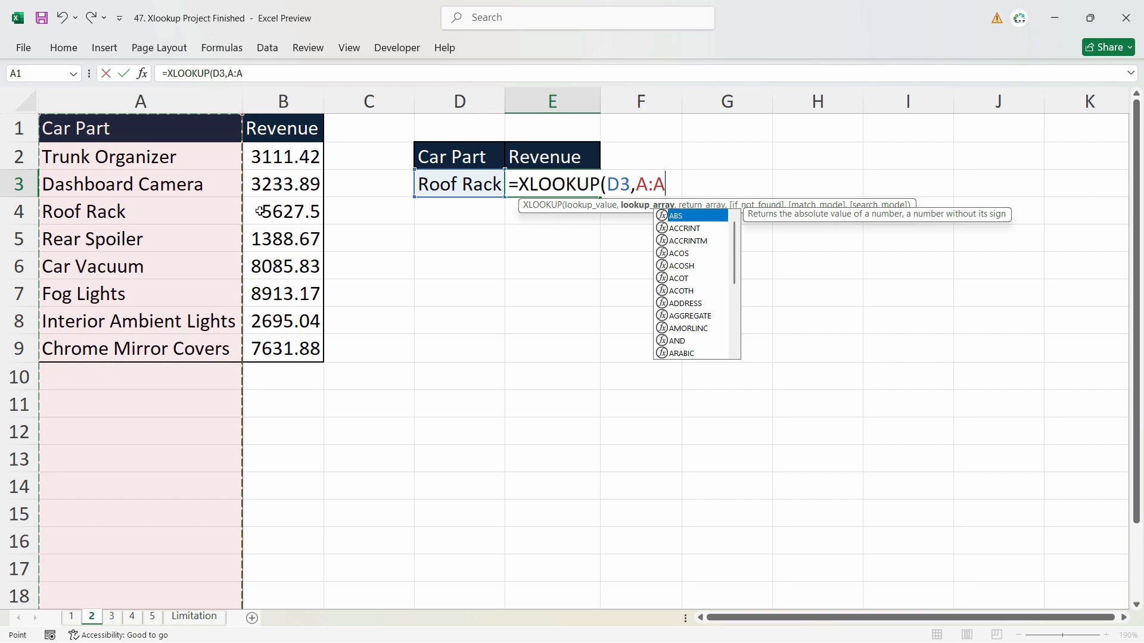
type(",")
left_click(283, 103)
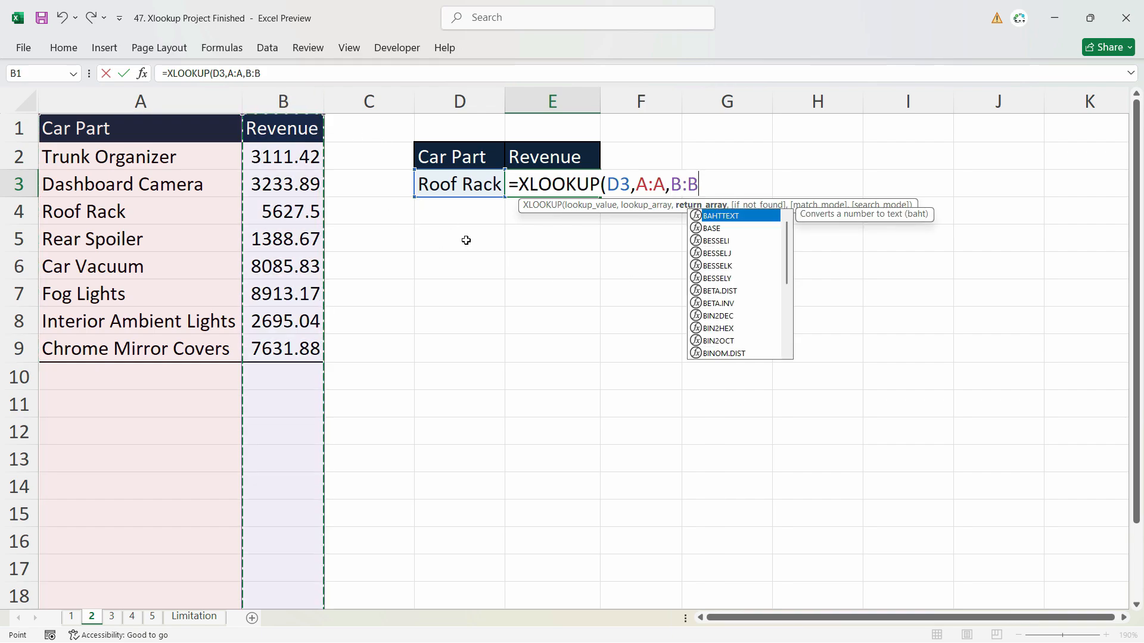
Leave the if_not_found argument empty, set the match mode to 2 (Wildcard character match) and close the XLOOKUP parenthesis.
type(",\"Ni")
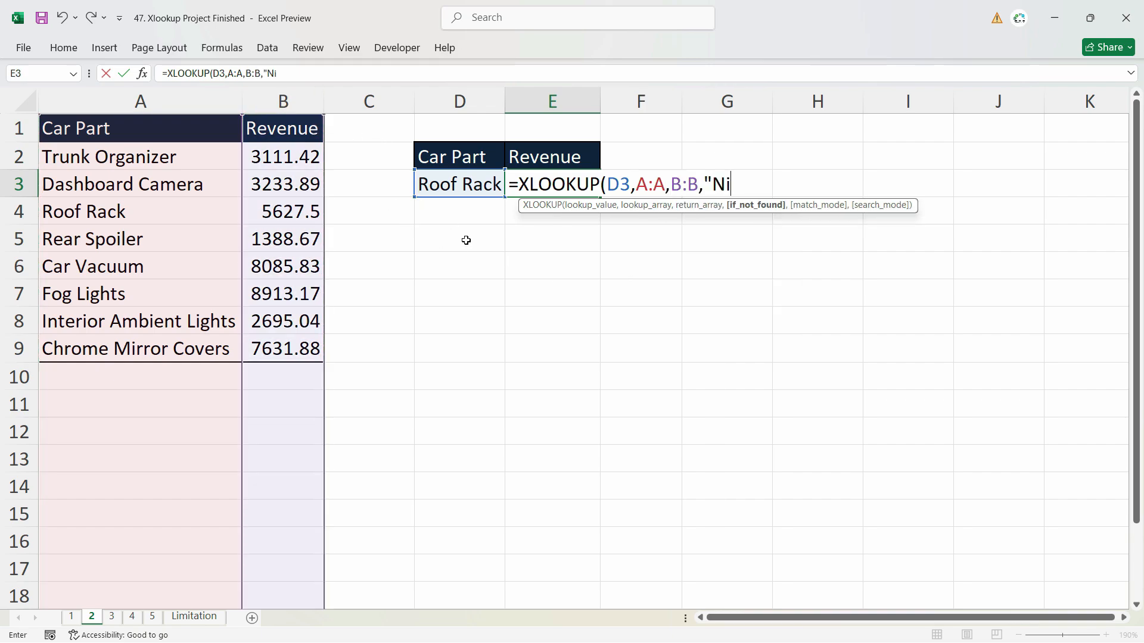
type("l")
key("BackSpace")
key("BackSpace")
key("BackSpace")
key("BackSpace")
type(",")
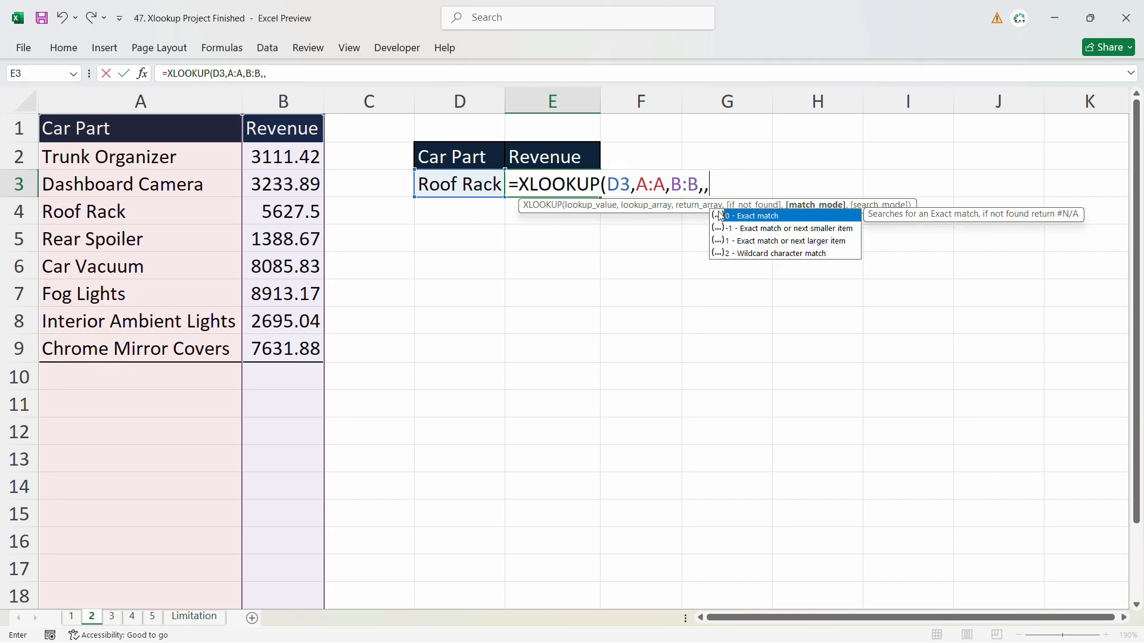
left_click(780, 256)
double_click(781, 255)
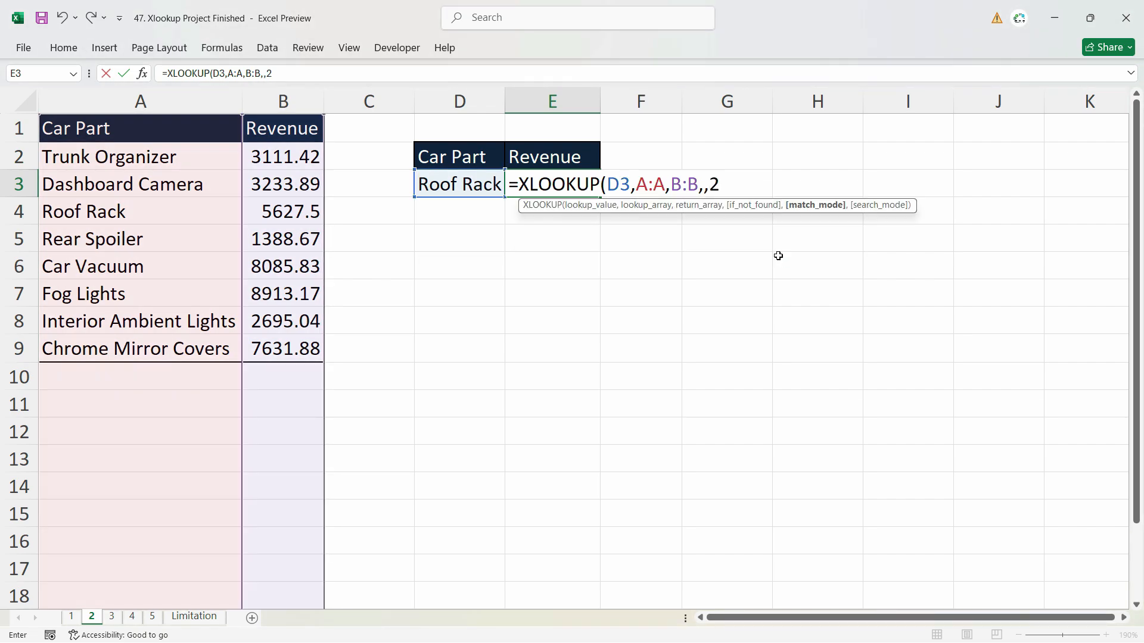
type(")")
Surround the lookup value with wildcards as "*"&D3&"*" and enter the XLOOKUP formula in E3.
left_click(607, 184)
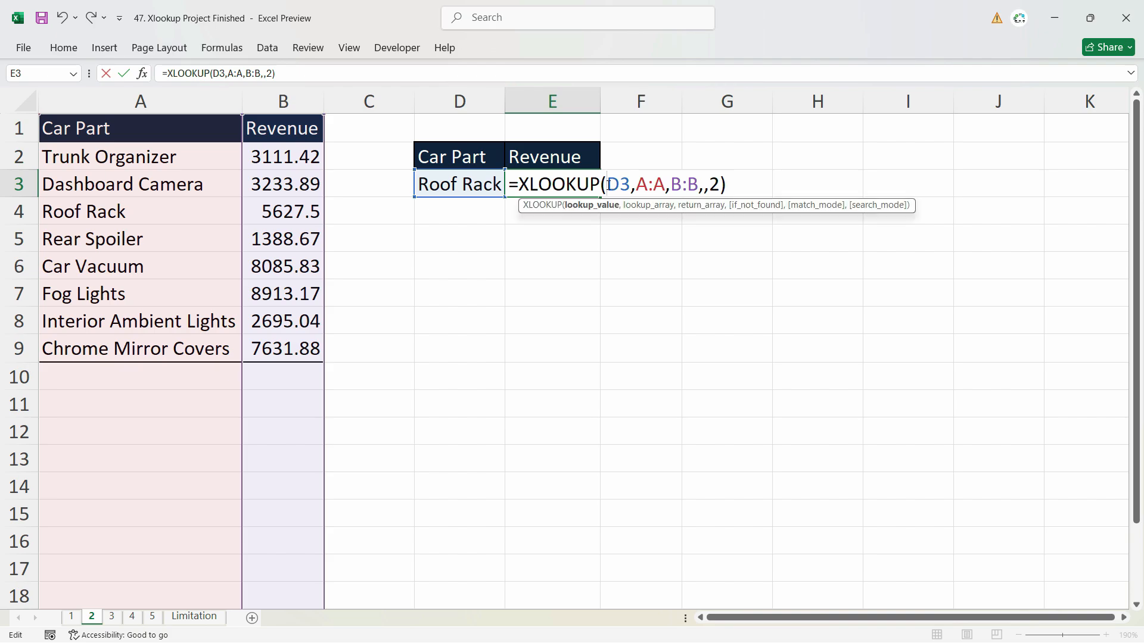
type("\"*\"")
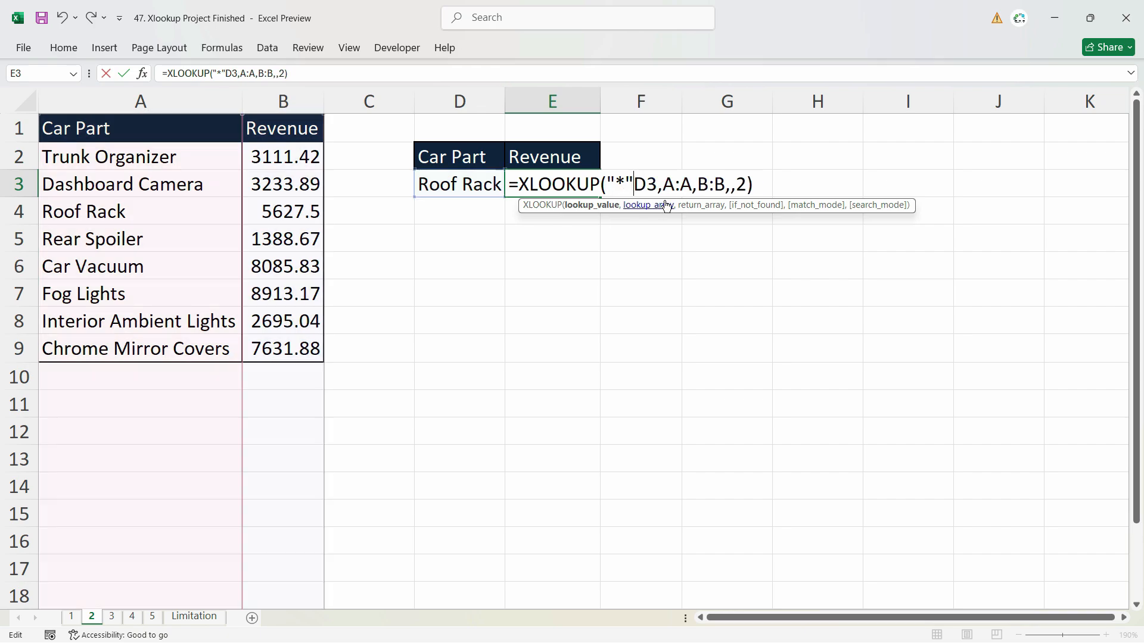
type("&")
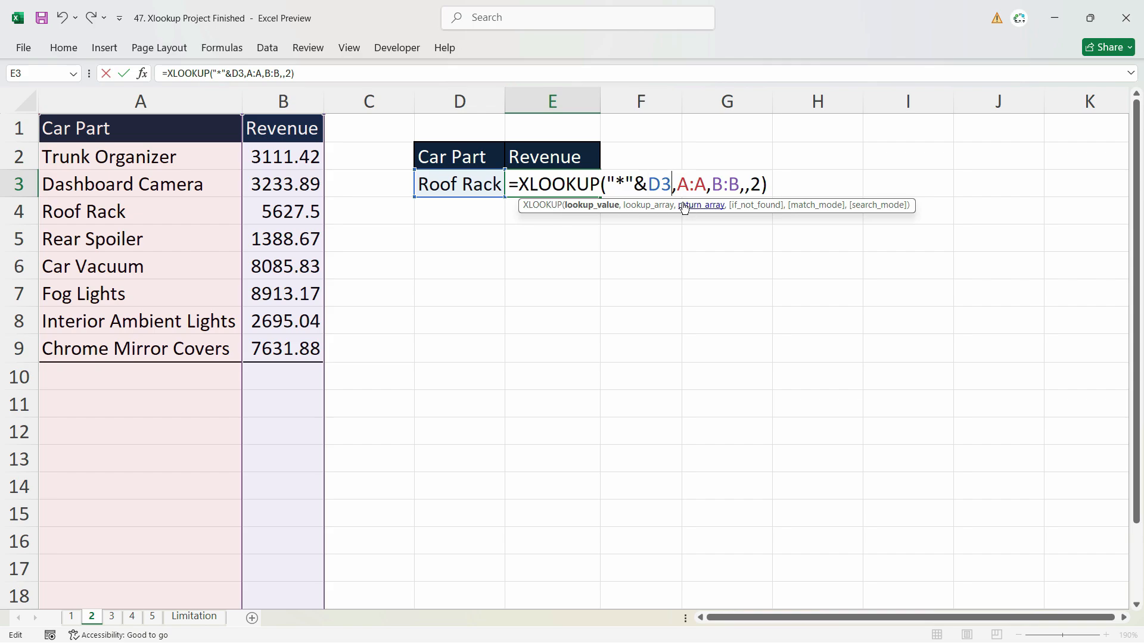
type("&\"")
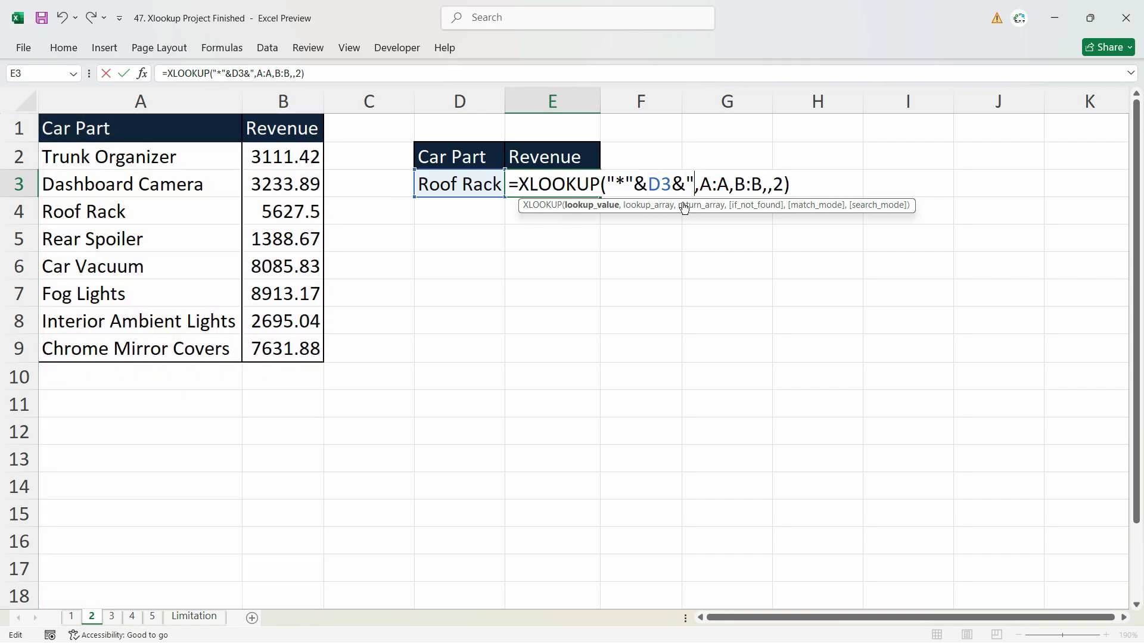
type("*\"")
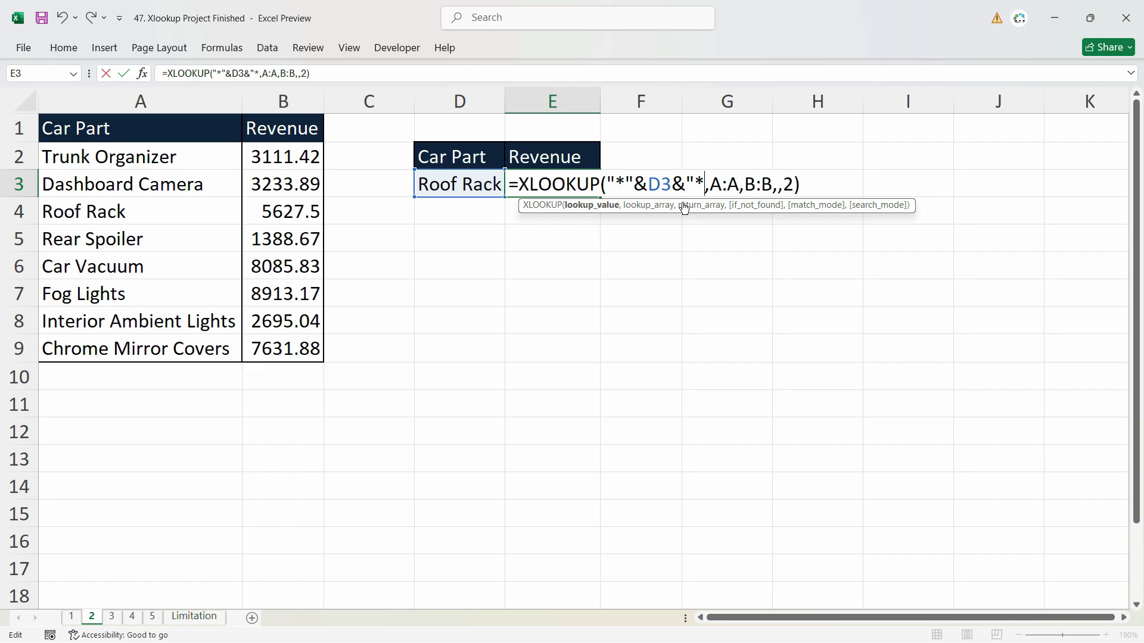
left_click_drag(713, 185, 602, 187)
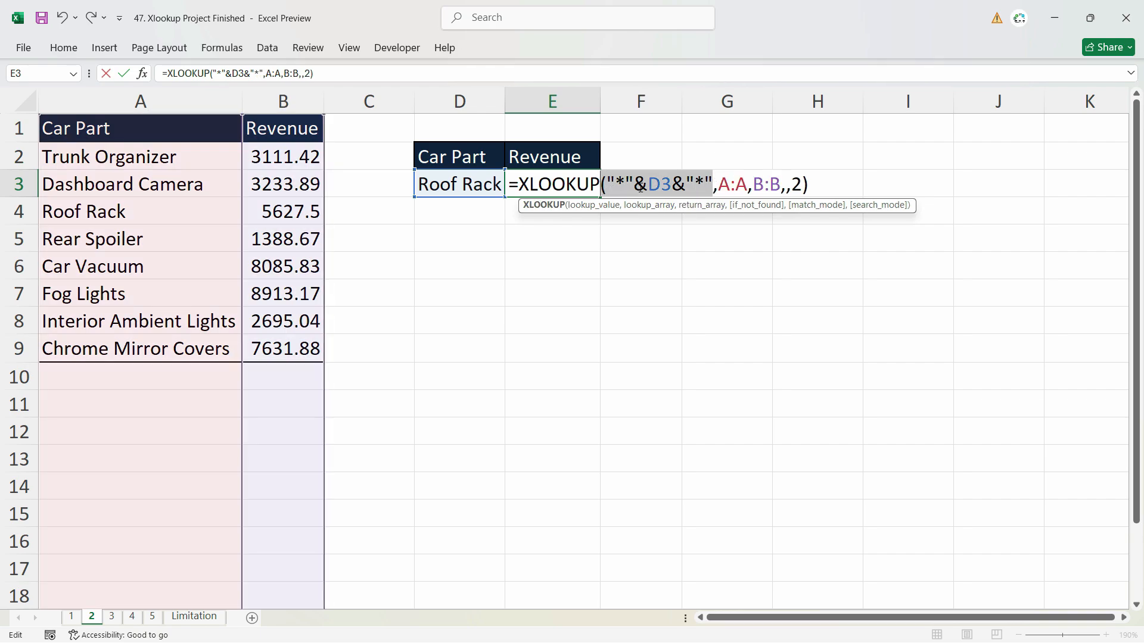
left_click_drag(704, 185, 615, 184)
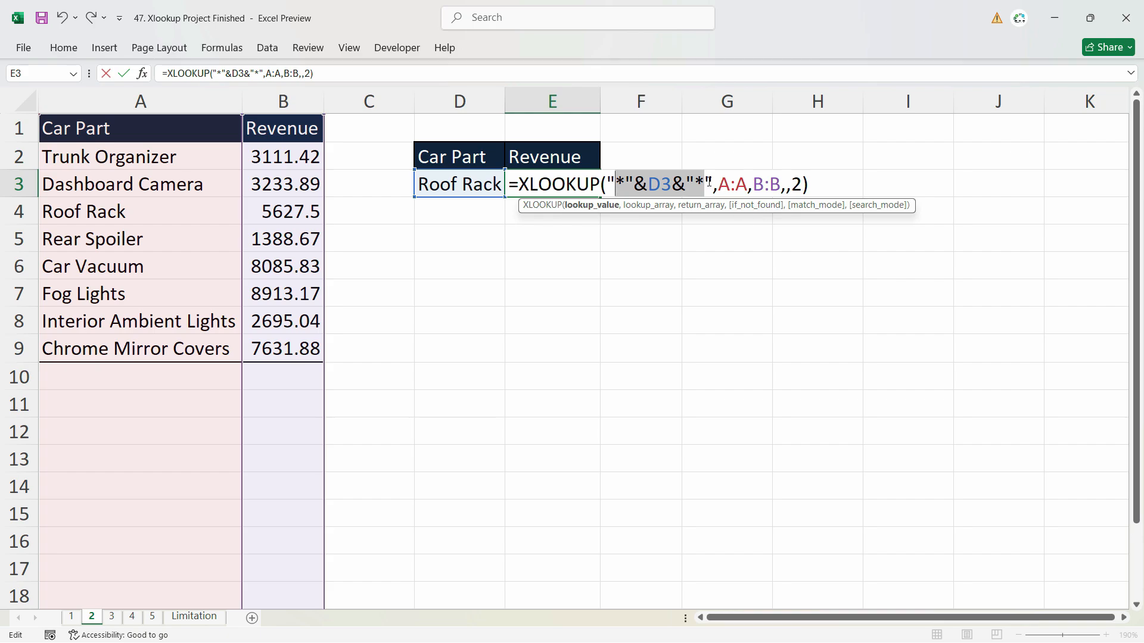
left_click(708, 185)
left_click(801, 184)
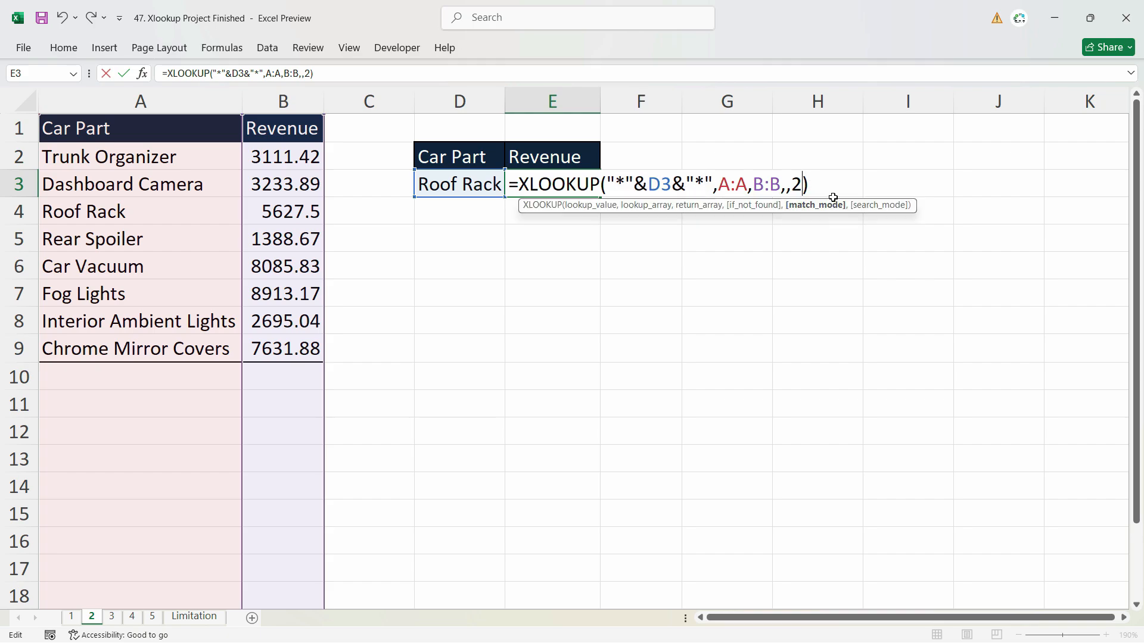
key("Return")
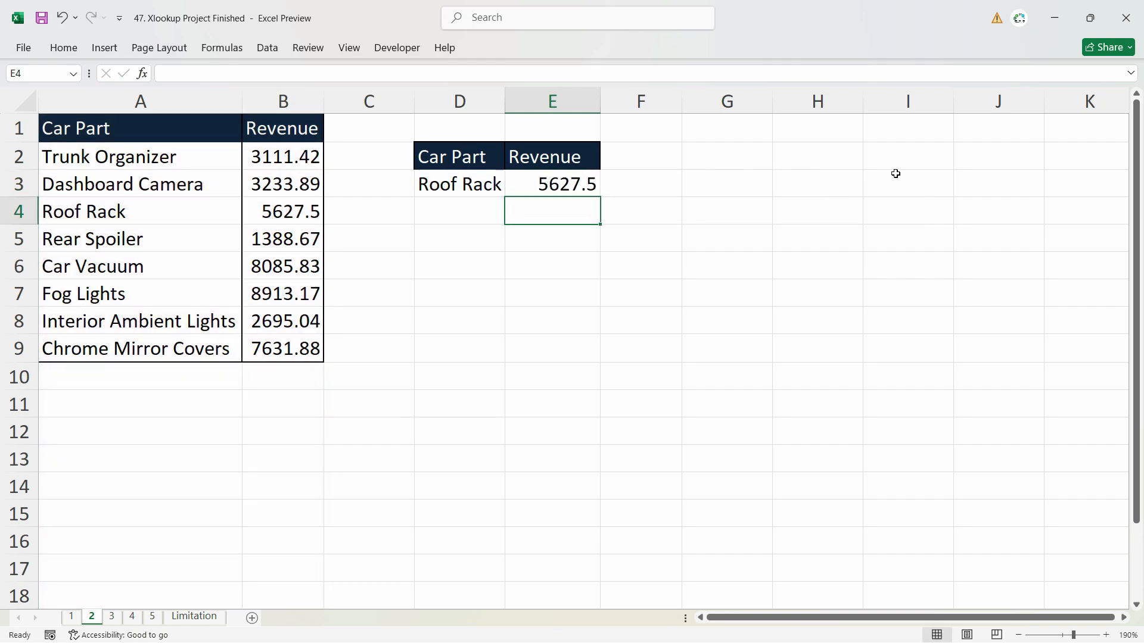
Replace the lookup car part in D3 with "Fog" and check the returned revenue against the Fog Lights row.
left_click(492, 188)
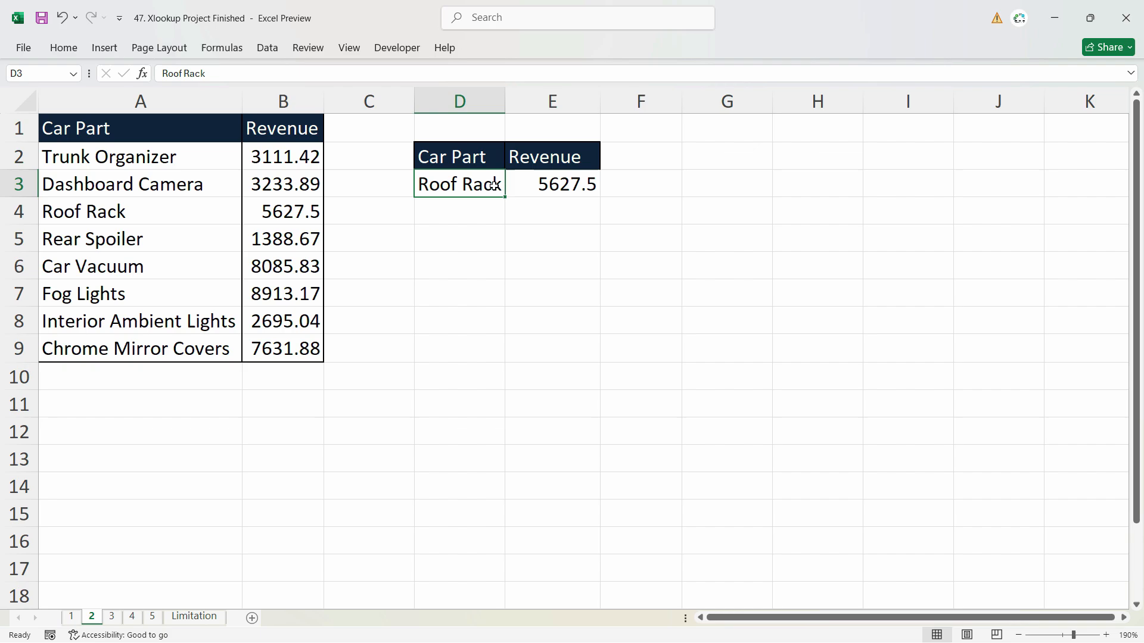
type("Fog")
key("Tab")
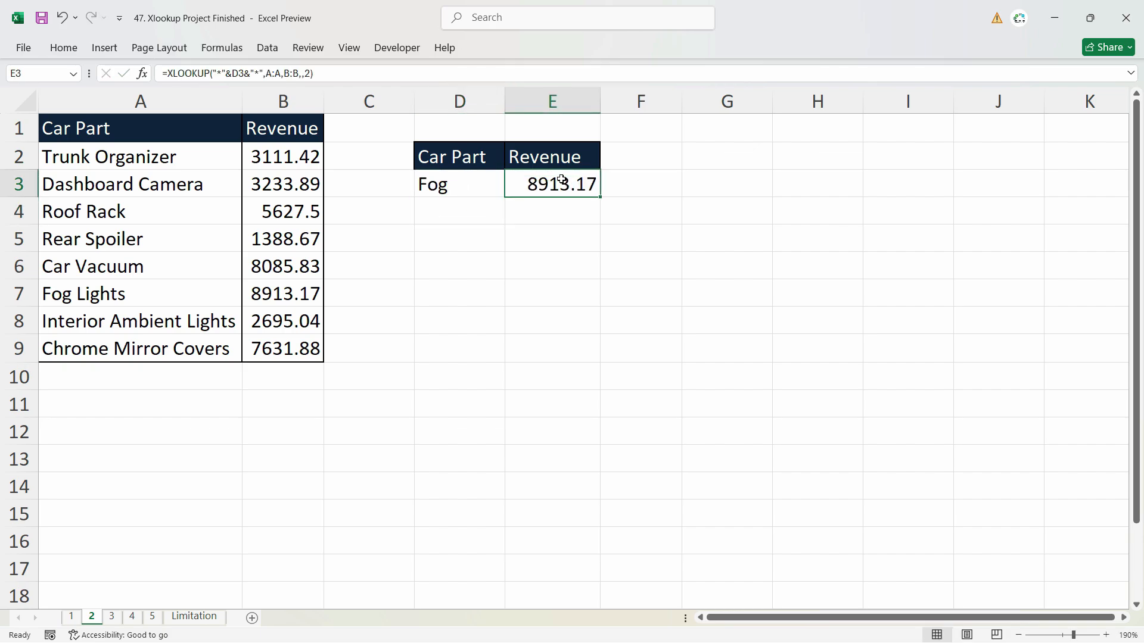
left_click(281, 295)
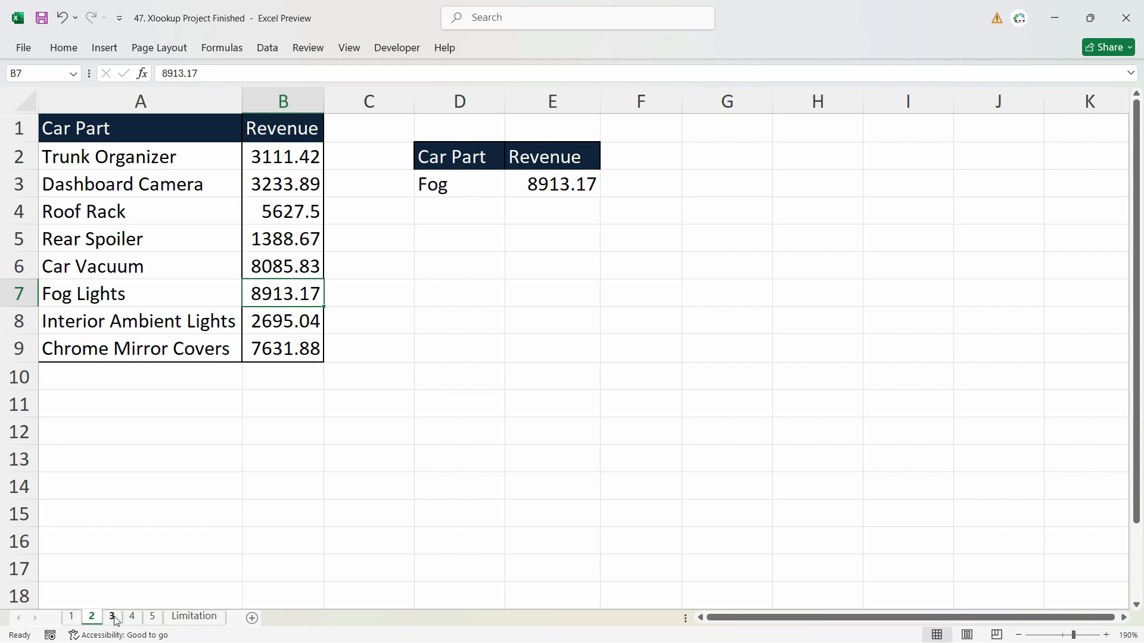
left_click(580, 190)
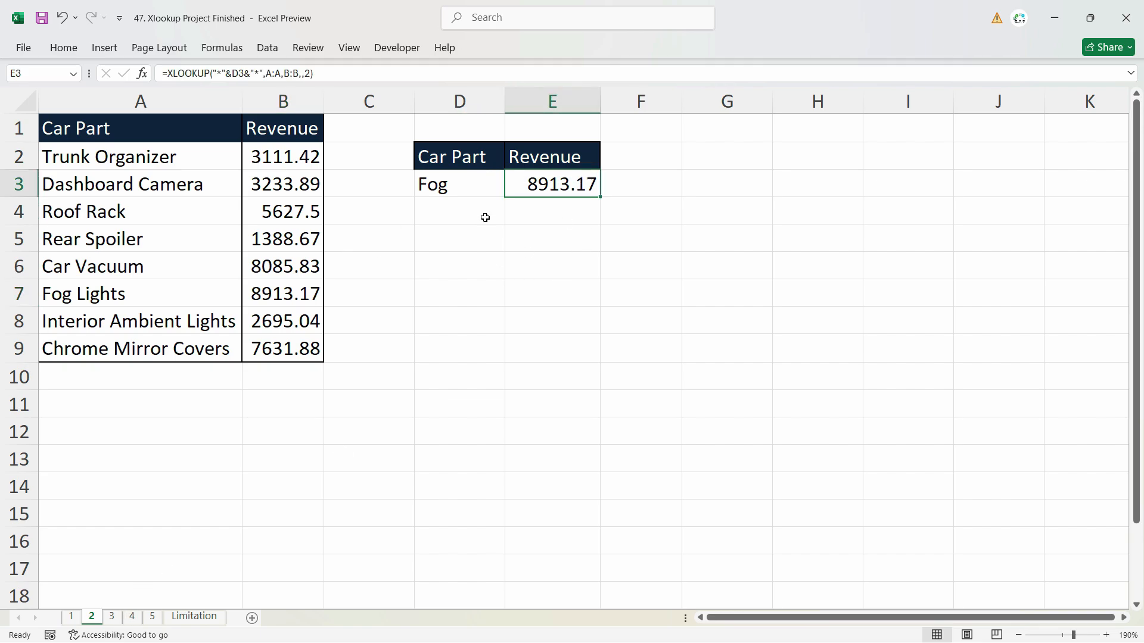
Switch to sheet 3 and examine its car parts, monthly revenue columns and the Car Part lookup cell.
left_click(112, 617)
left_click(638, 223)
left_click(173, 168)
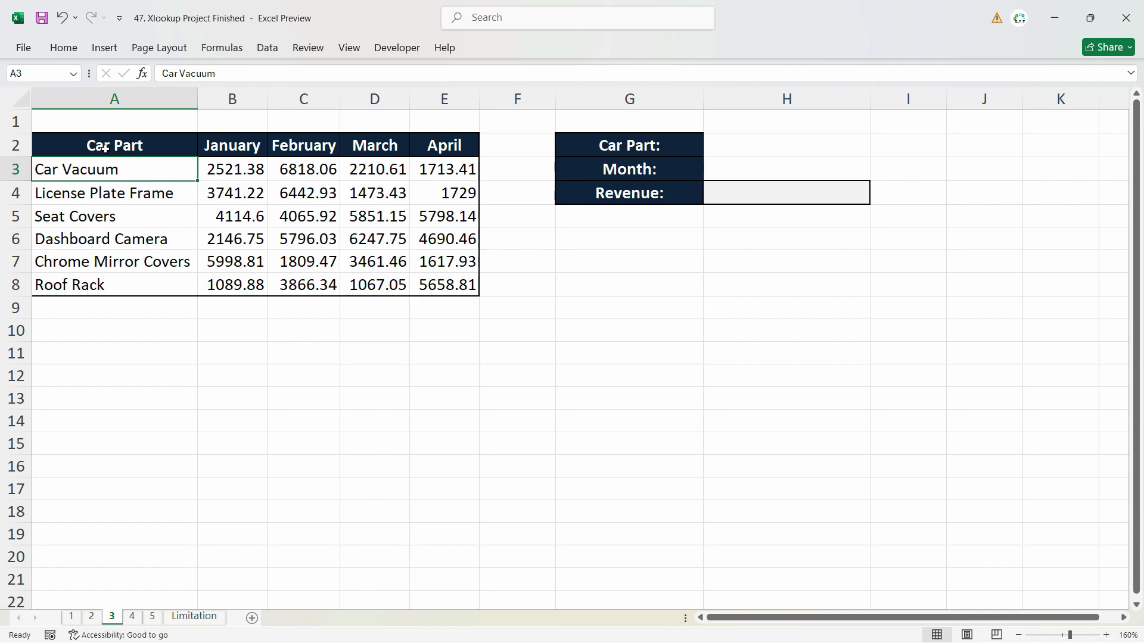
left_click_drag(98, 170, 94, 277)
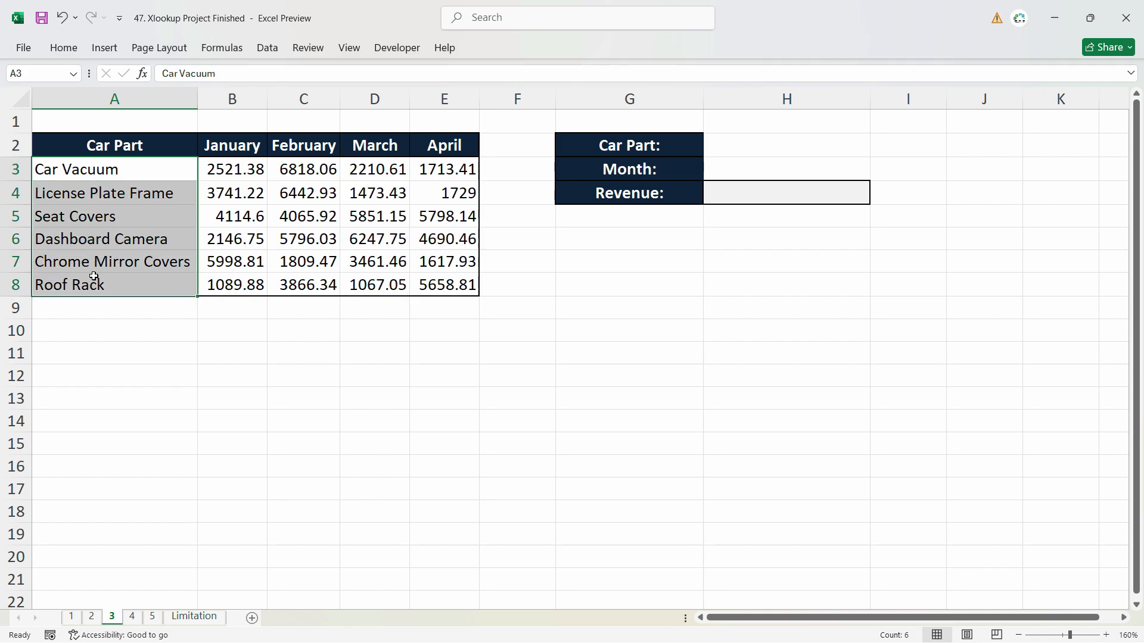
left_click(222, 168)
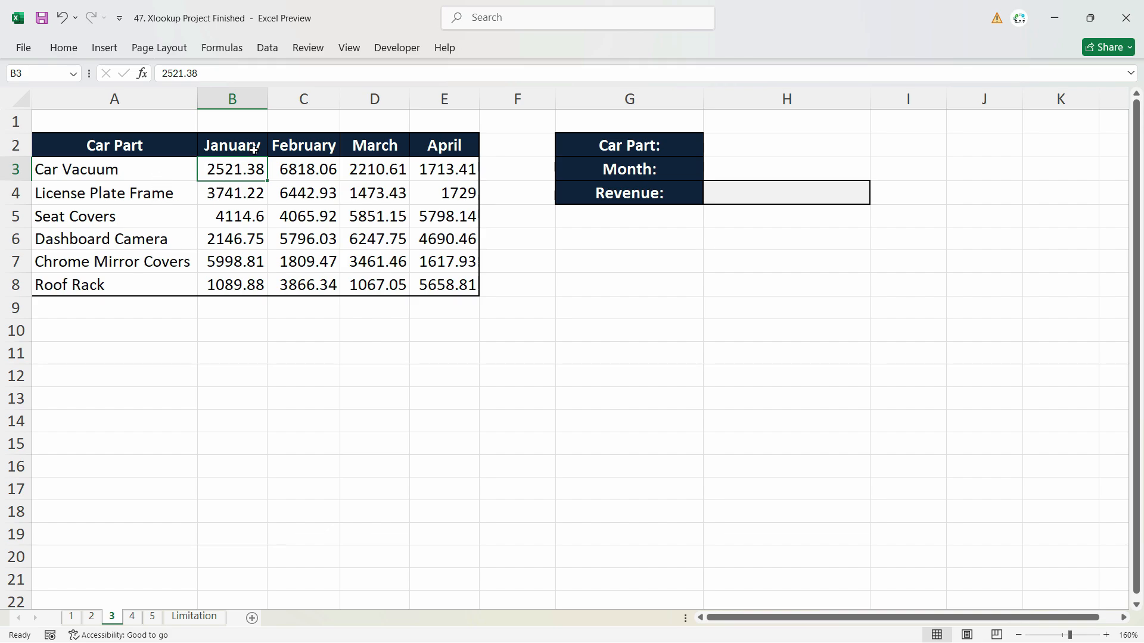
left_click(317, 143)
left_click(321, 168)
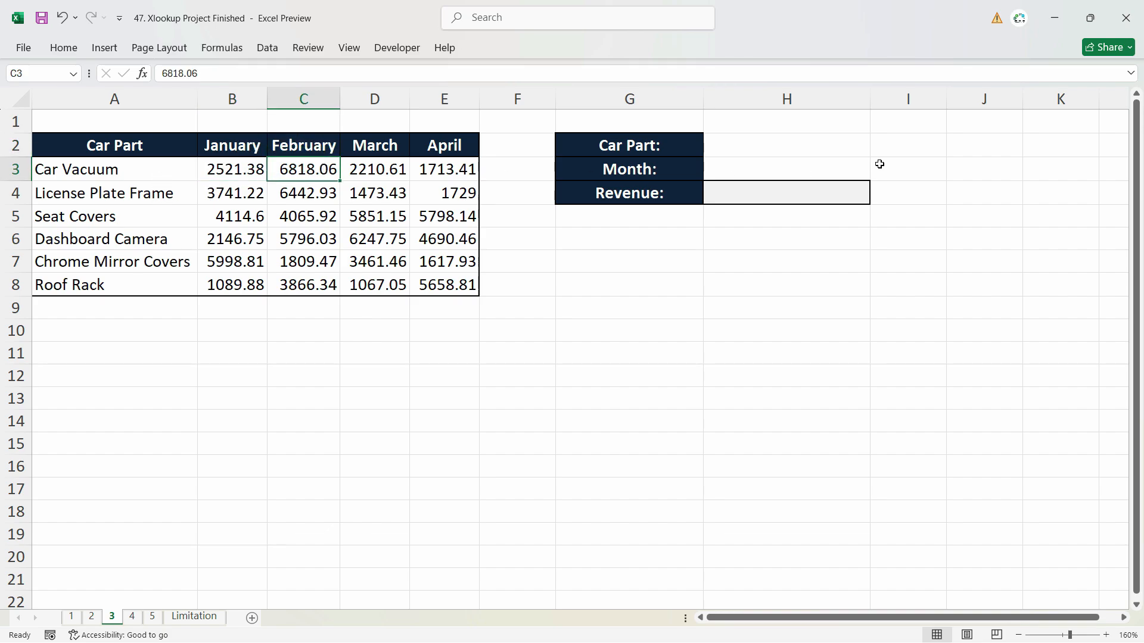
left_click(846, 146)
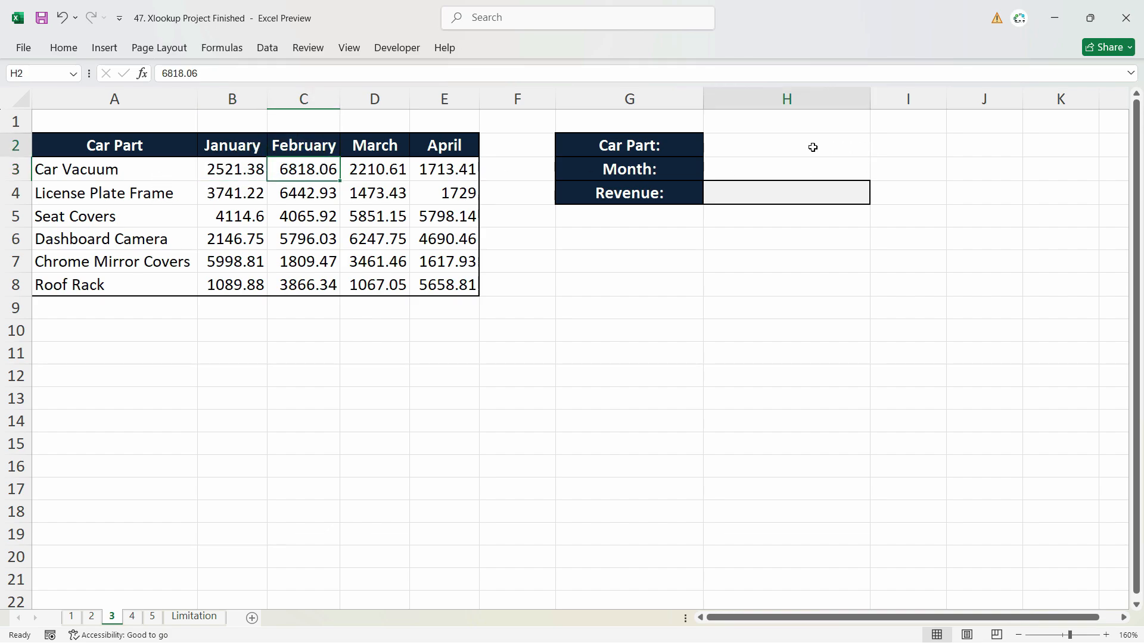
Copy "Car Vacuum" from A3 into the Car Part lookup cell H2, and review the month headers for the Month cell.
left_click(125, 171)
key("ctrl+c")
left_click(833, 146)
key("ctrl+v")
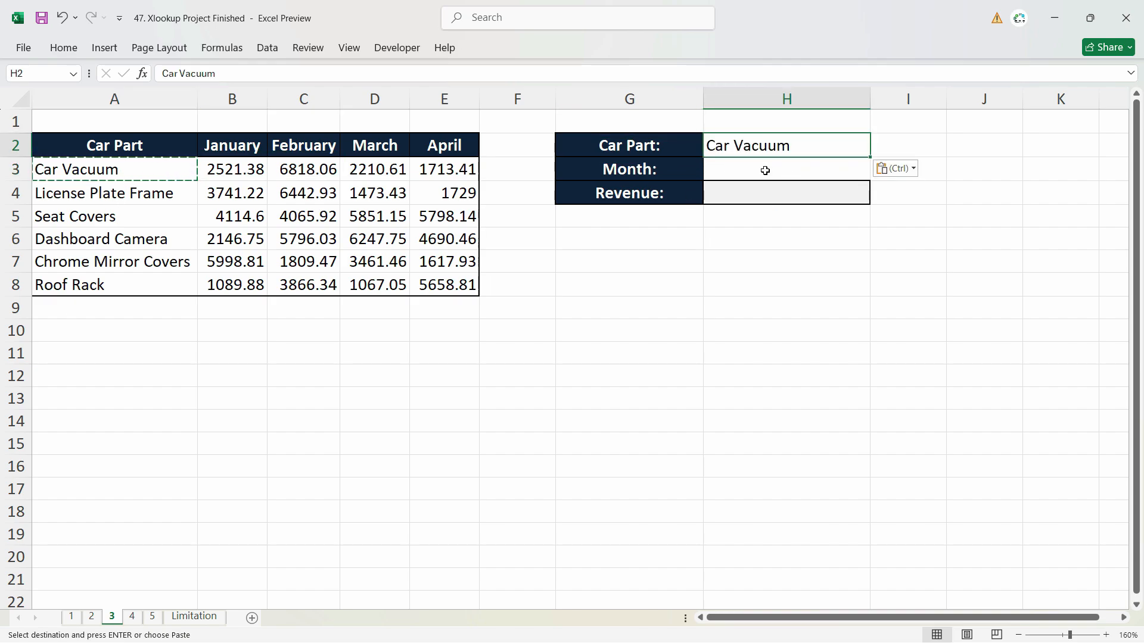
left_click(765, 170)
left_click_drag(252, 149, 685, 148)
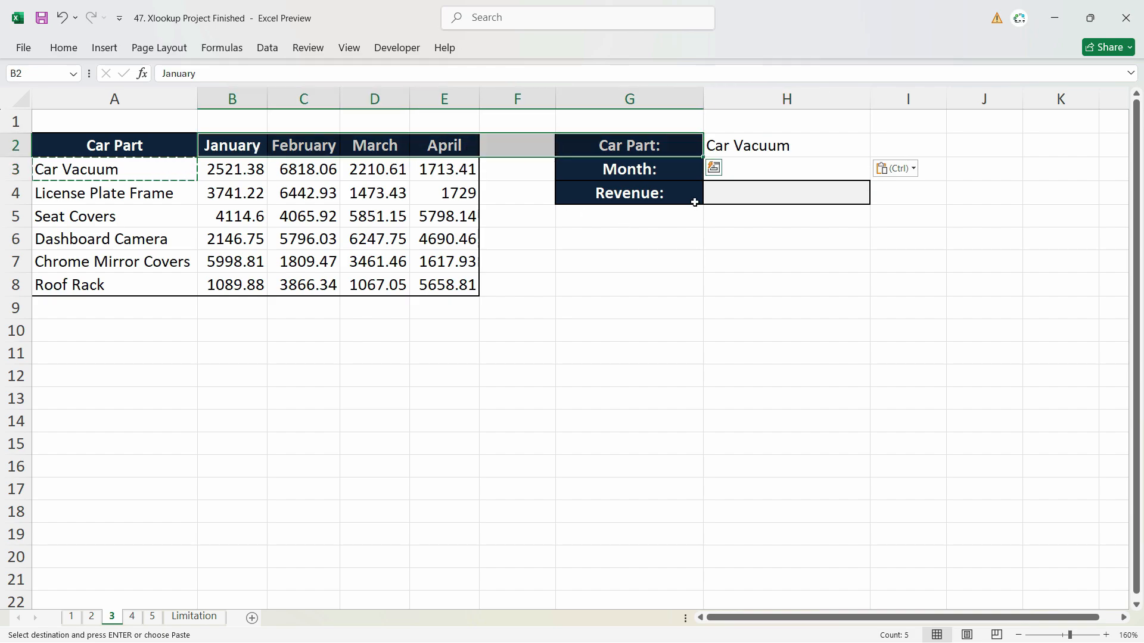
left_click(765, 170)
left_click(380, 151)
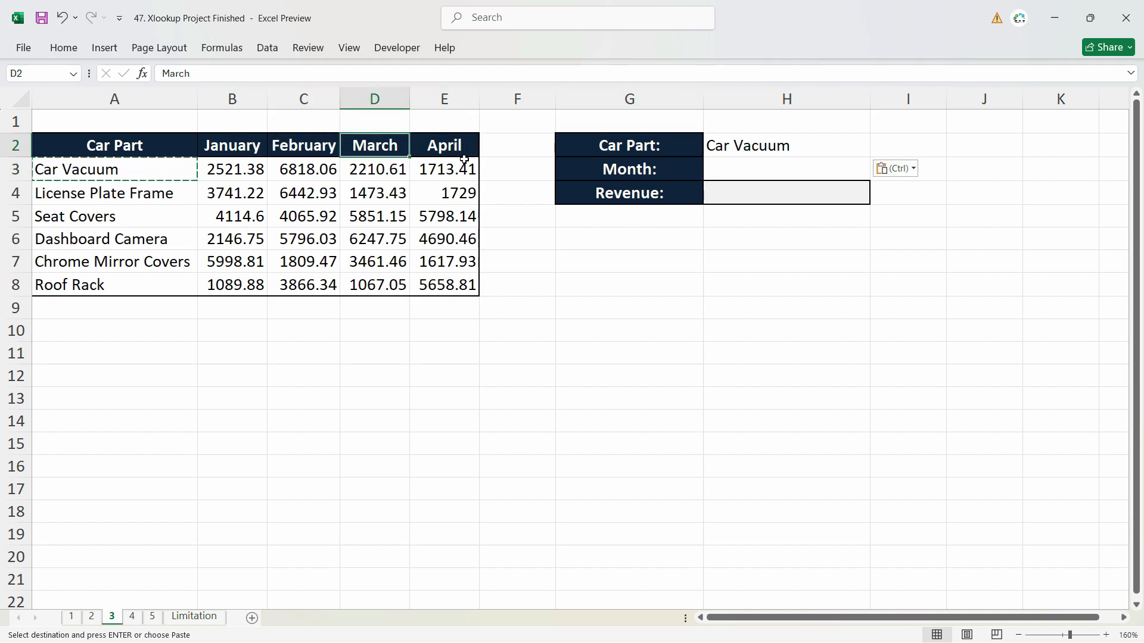
left_click(762, 142)
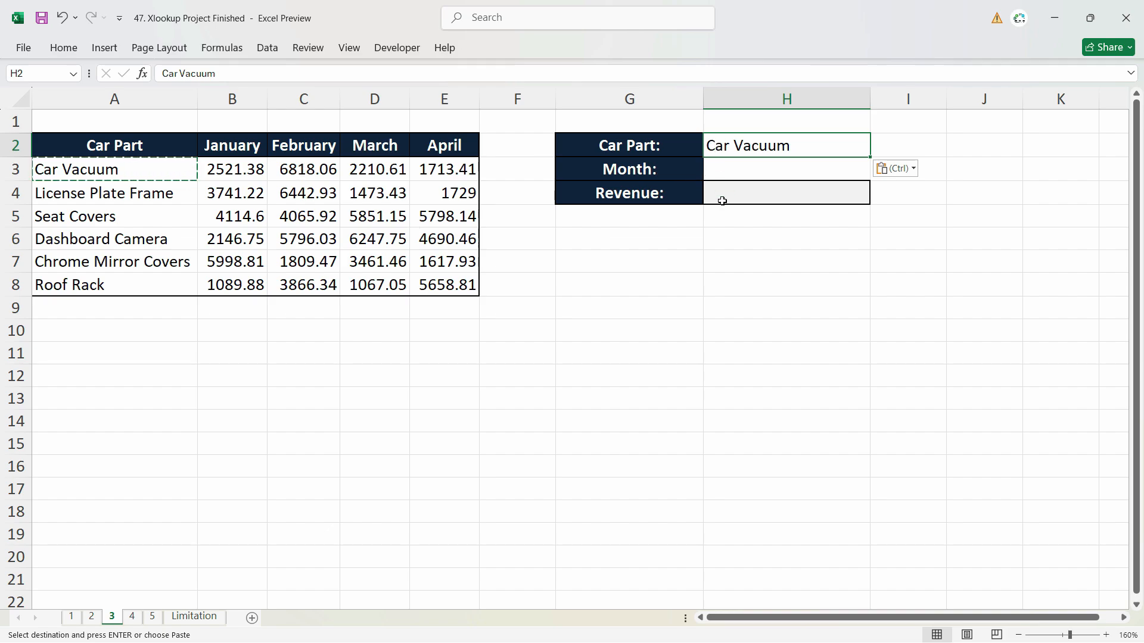
Define the car part cells A3:A8 as a named range called car_parts.
left_click_drag(112, 266, 120, 280)
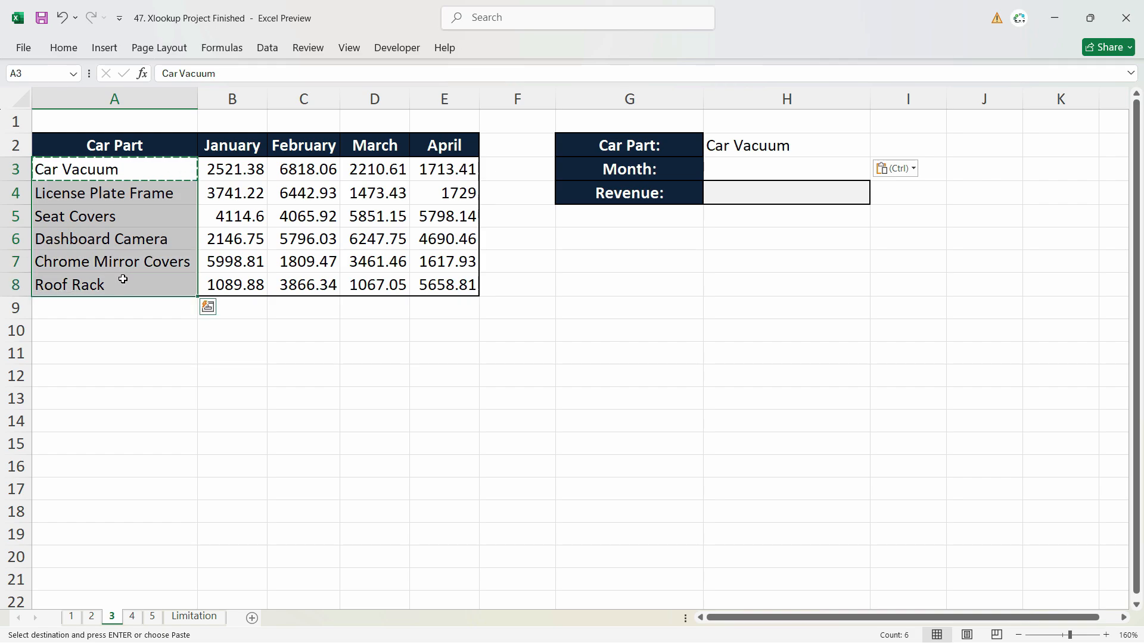
type("car")
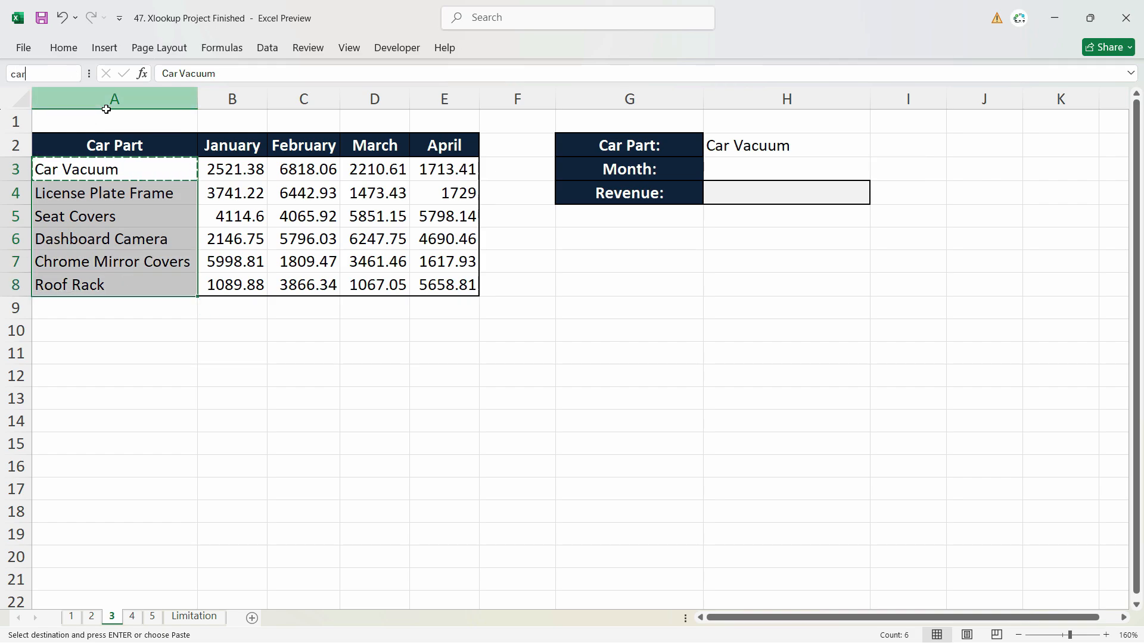
type("_parts")
key("Return")
Define the month headers B2:E2 as a named range called months, and check the list of defined names.
left_click_drag(233, 145, 445, 146)
left_click(38, 70)
type("mon")
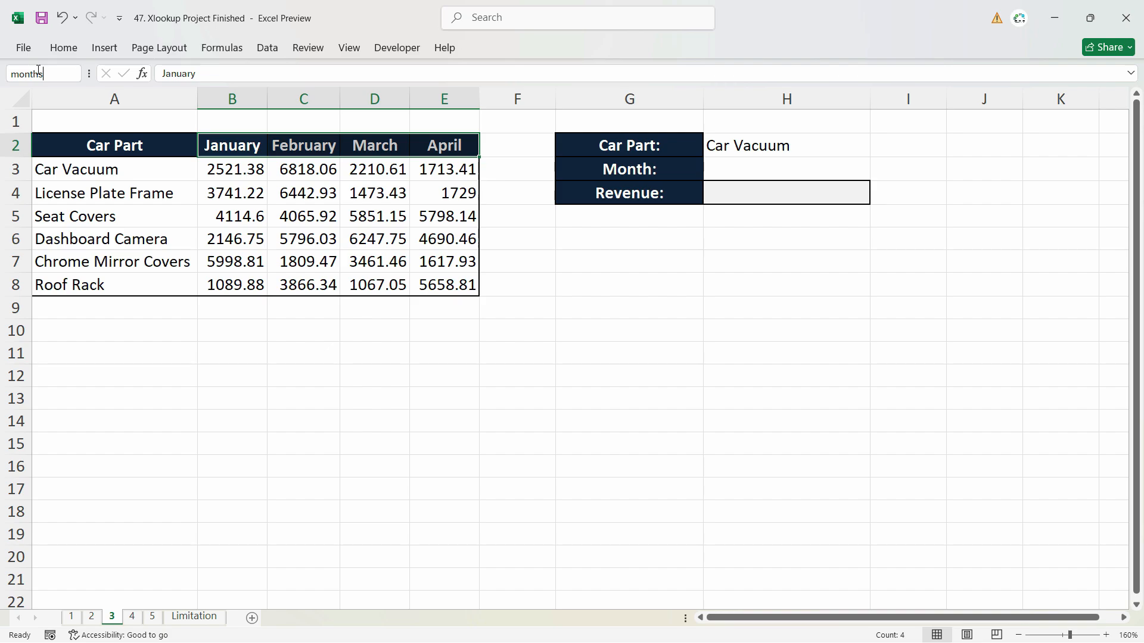
type("ths")
key("Return")
left_click(65, 76)
left_click(71, 78)
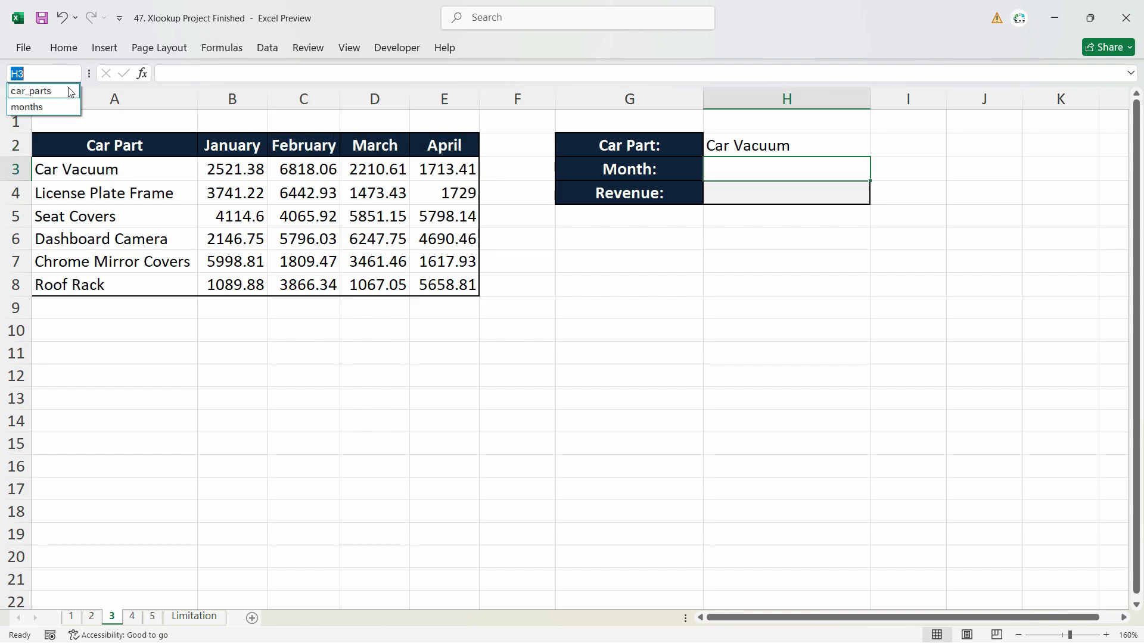
Add a list data validation to Car Part cell H2 with the car_parts named range as source, and choose Seat Covers.
left_click(779, 141)
left_click(781, 143)
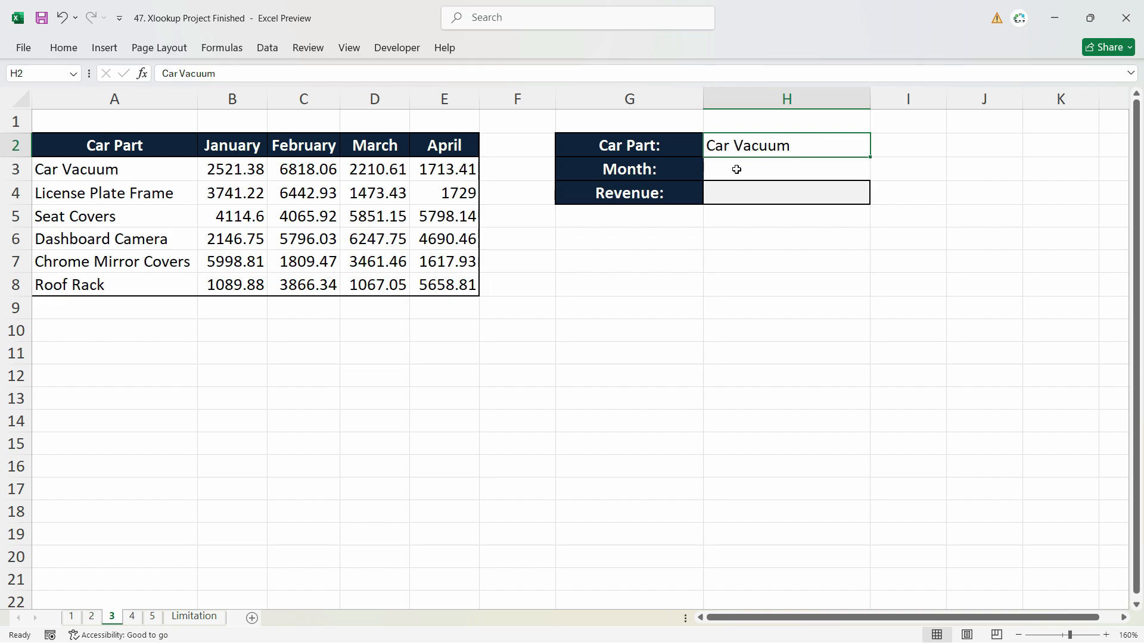
left_click(269, 48)
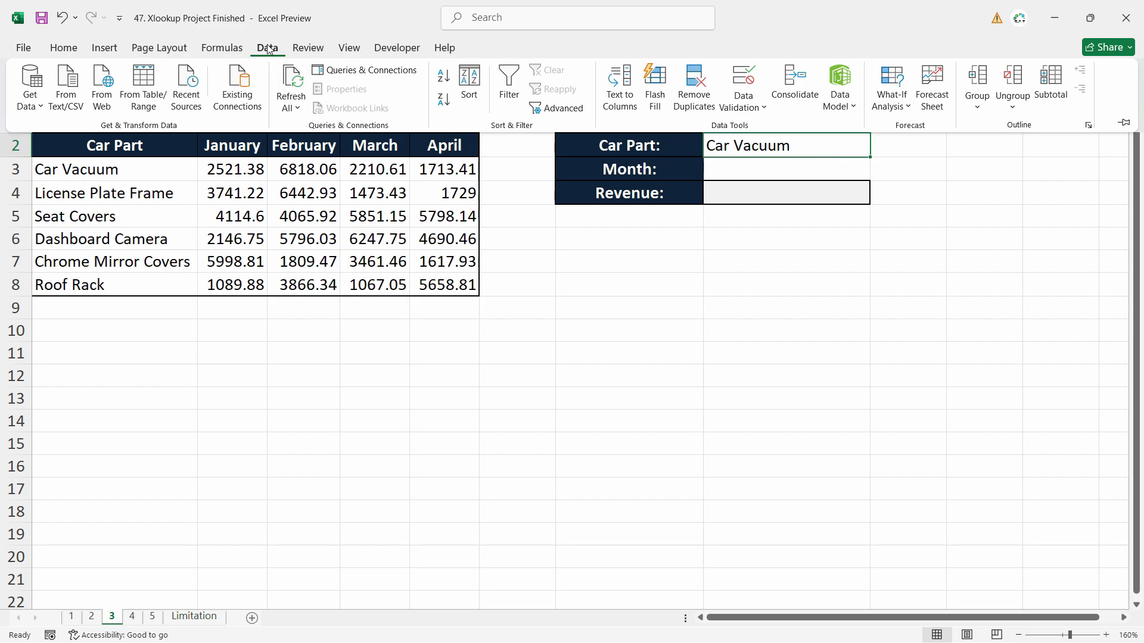
left_click(743, 80)
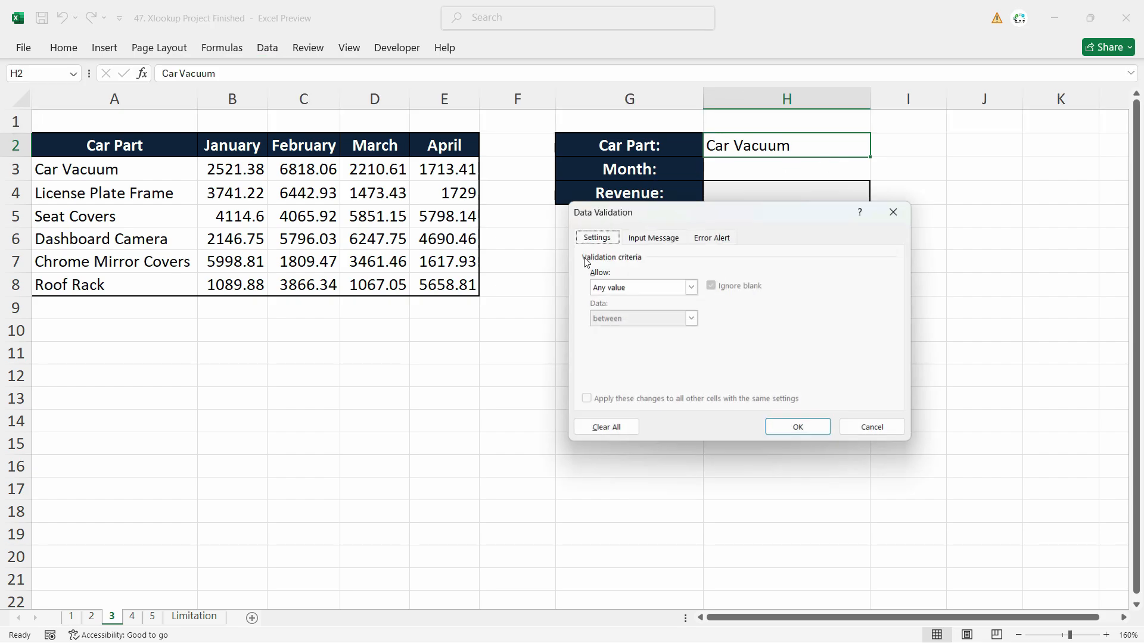
left_click(630, 287)
left_click(646, 328)
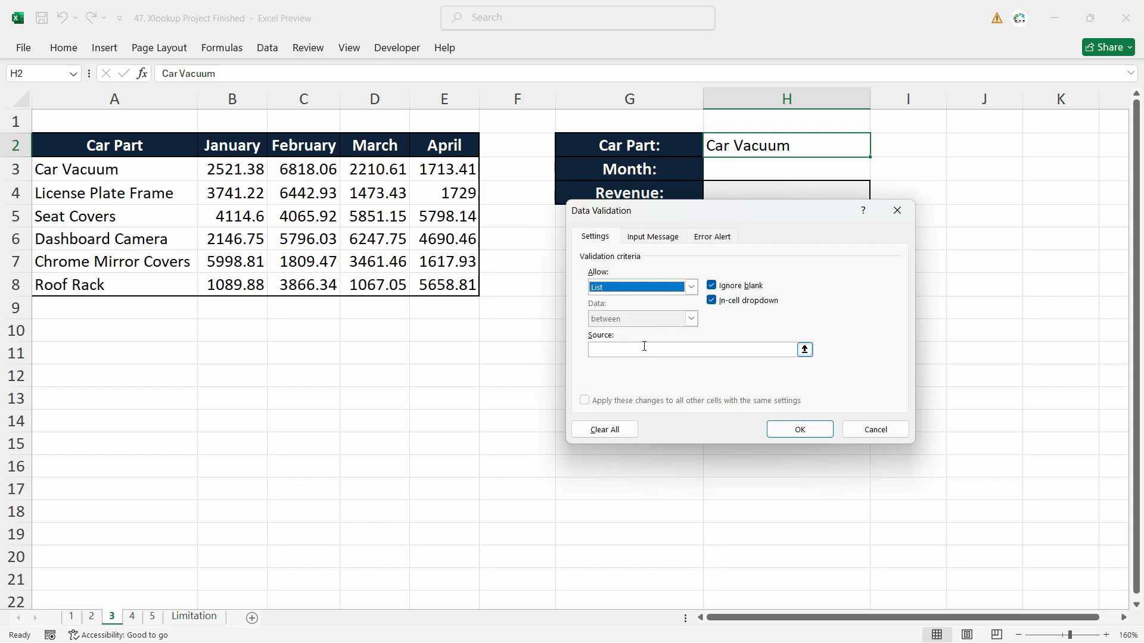
left_click(644, 347)
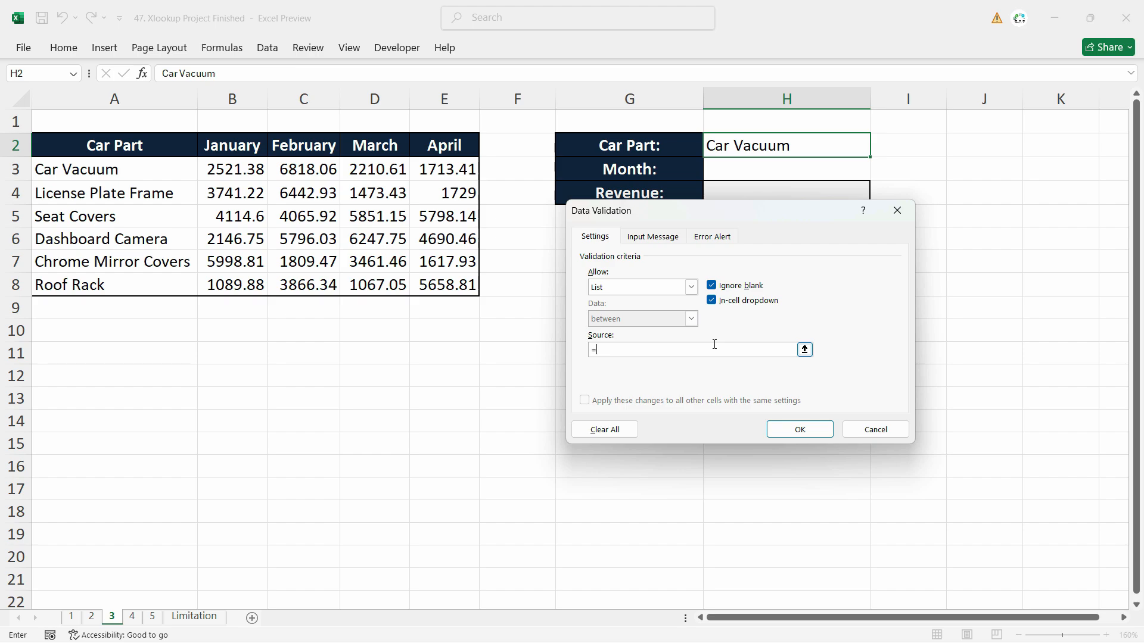
key("Escape")
left_click(74, 76)
left_click(75, 77)
left_click(796, 145)
key("Return")
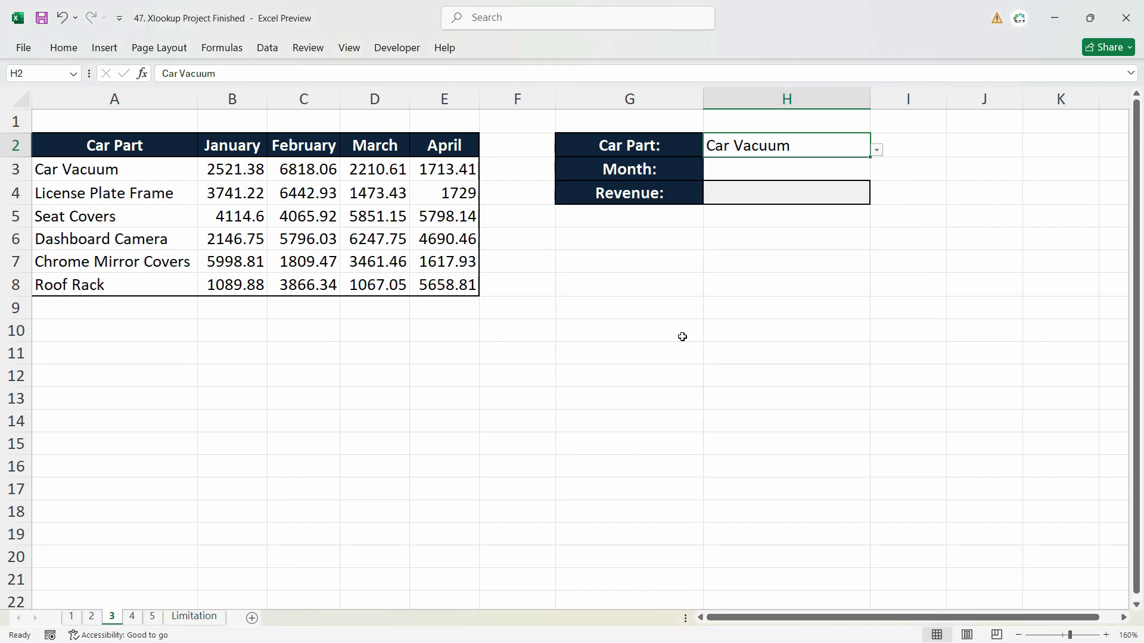
left_click(878, 150)
left_click(769, 189)
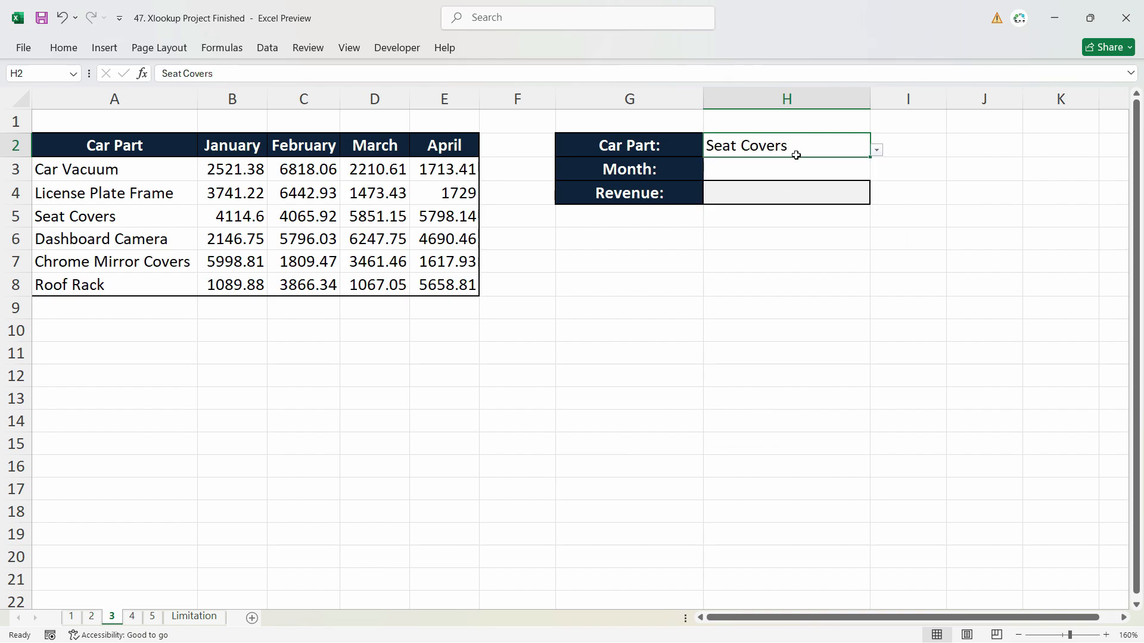
Add a list data validation to Month cell H3 with the months named range as source, and choose March.
left_click(745, 178)
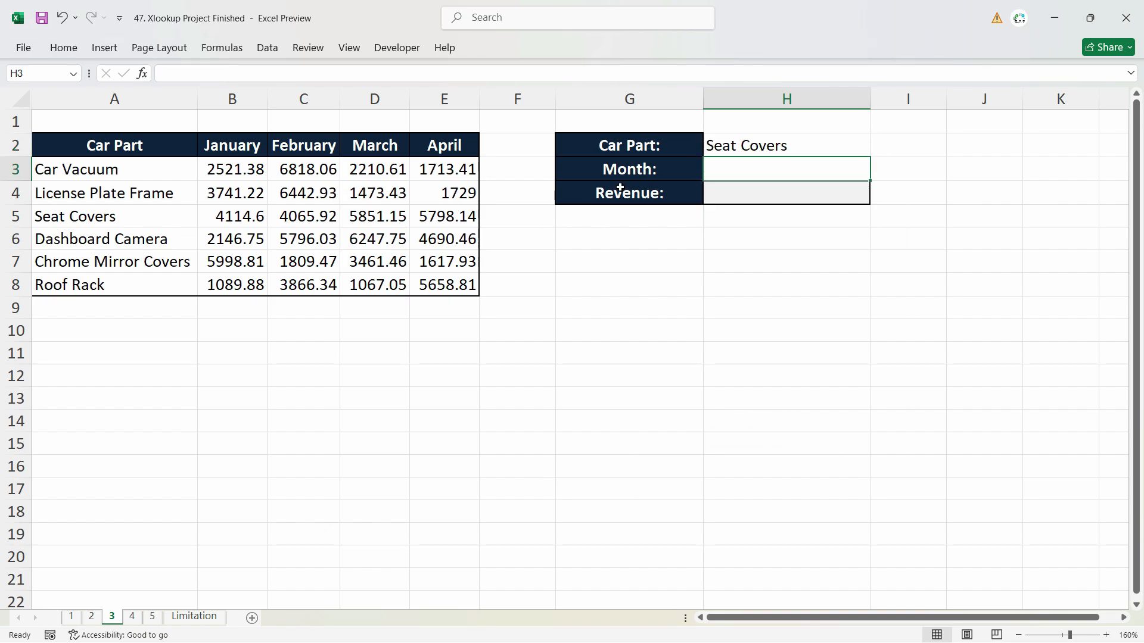
key("alt+F3")
left_click(756, 170)
left_click(267, 47)
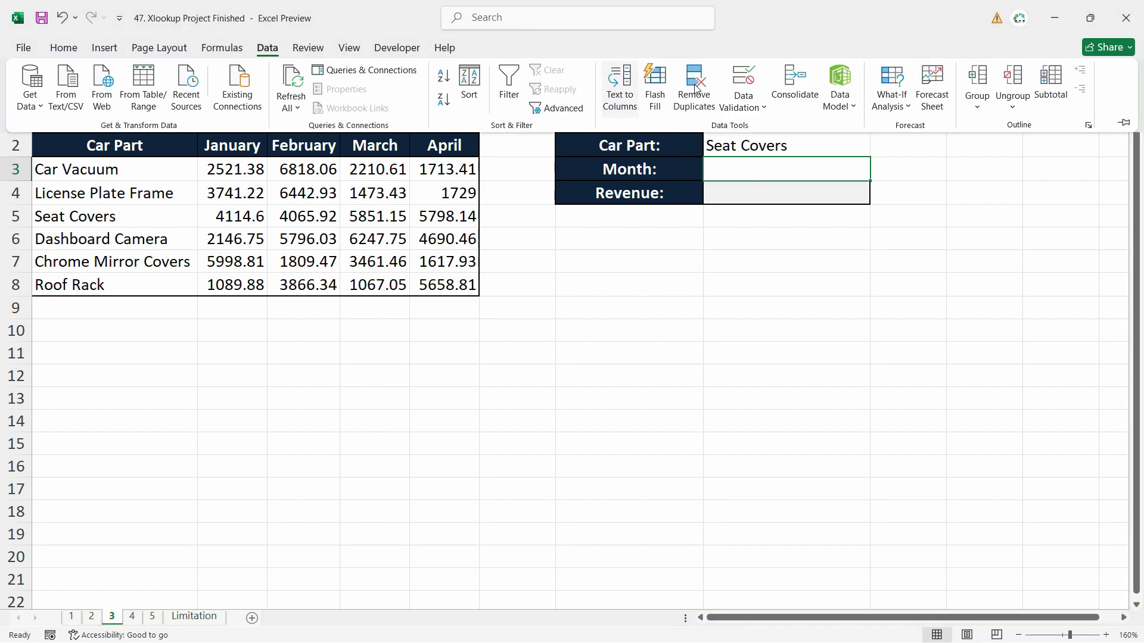
left_click(739, 85)
left_click(650, 287)
left_click(631, 330)
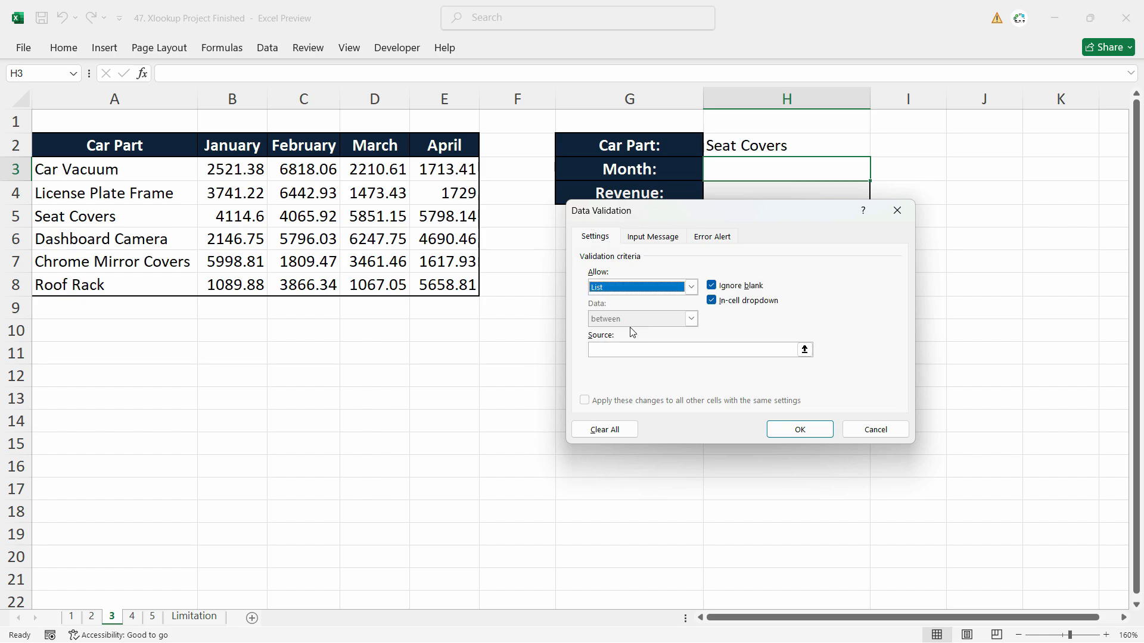
left_click(684, 349)
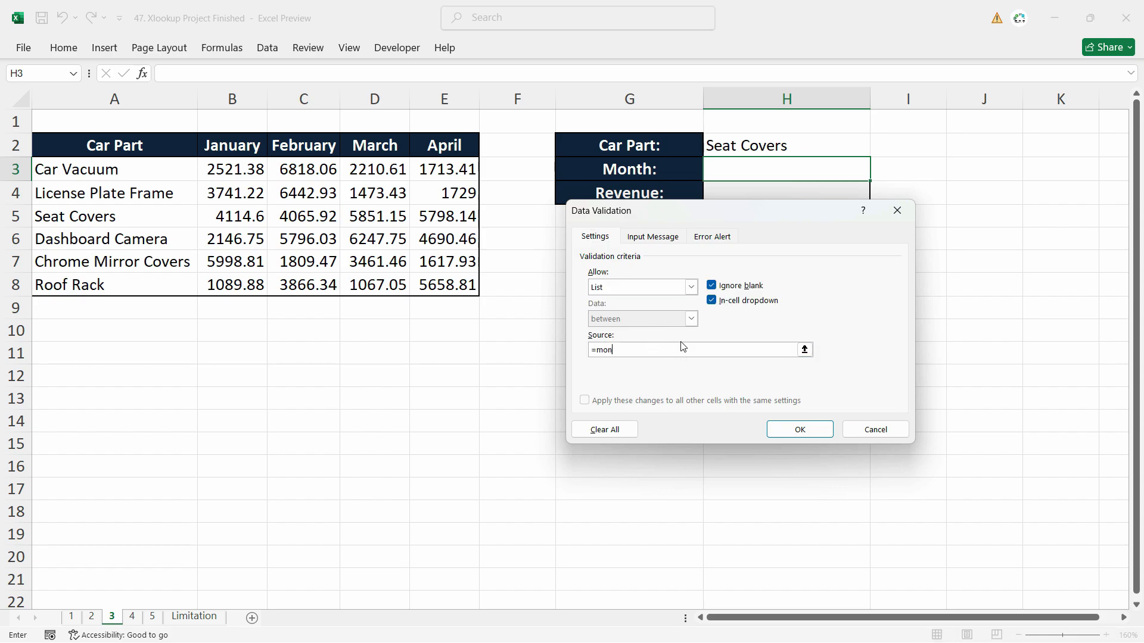
key("Return")
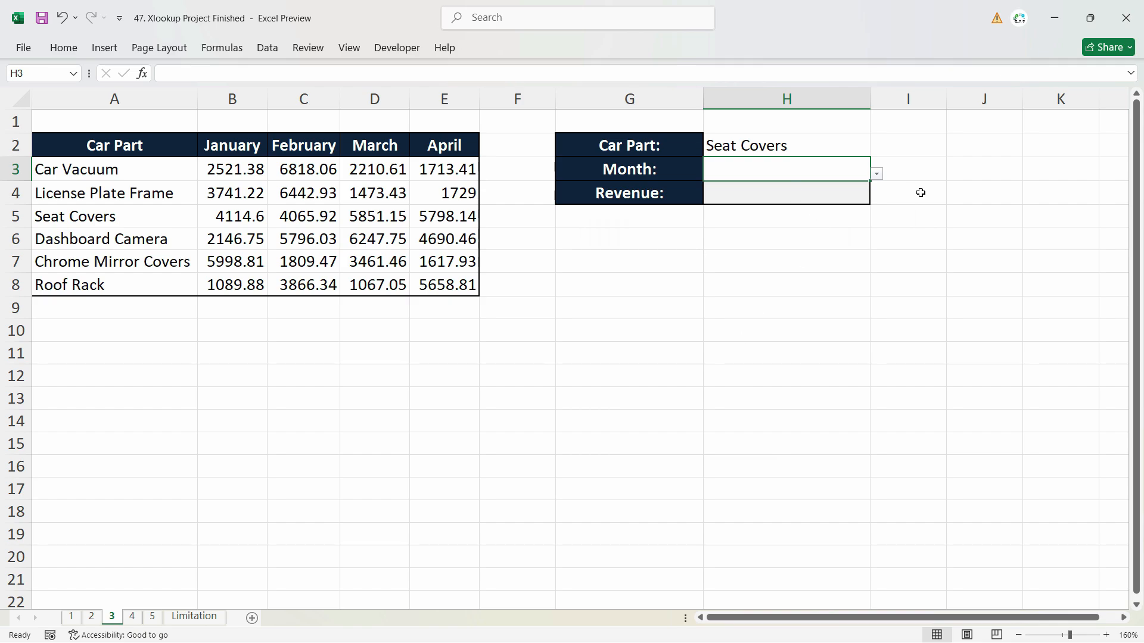
left_click(877, 173)
left_click(742, 213)
Begin an XLOOKUP formula in Revenue cell H4 with H2 as lookup value and car_parts as lookup array.
left_click(791, 145)
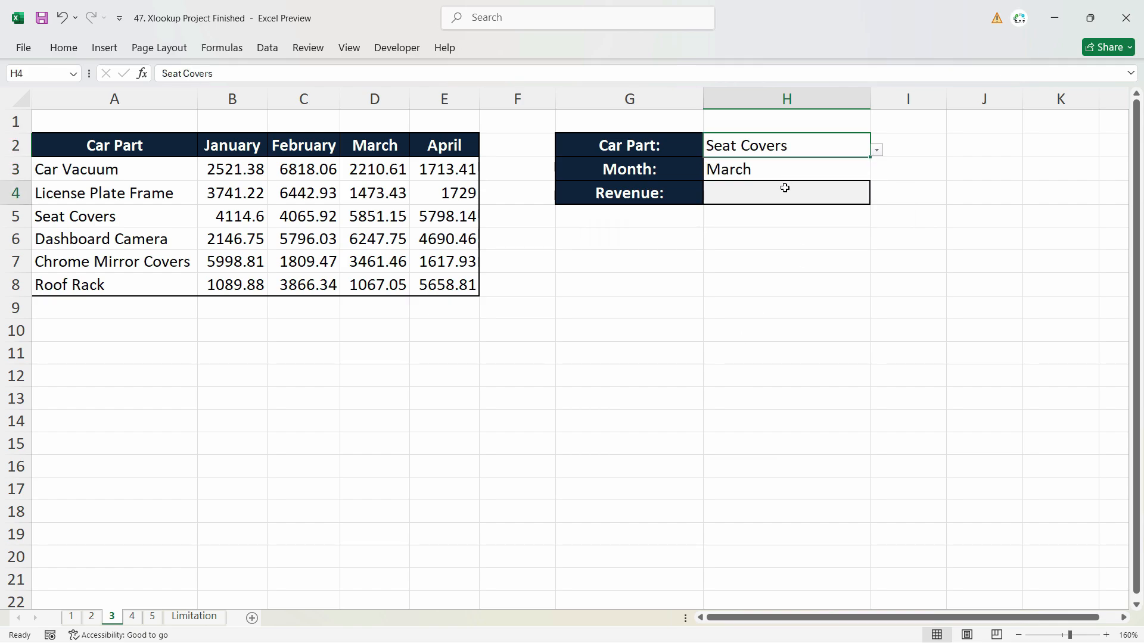
left_click(787, 196)
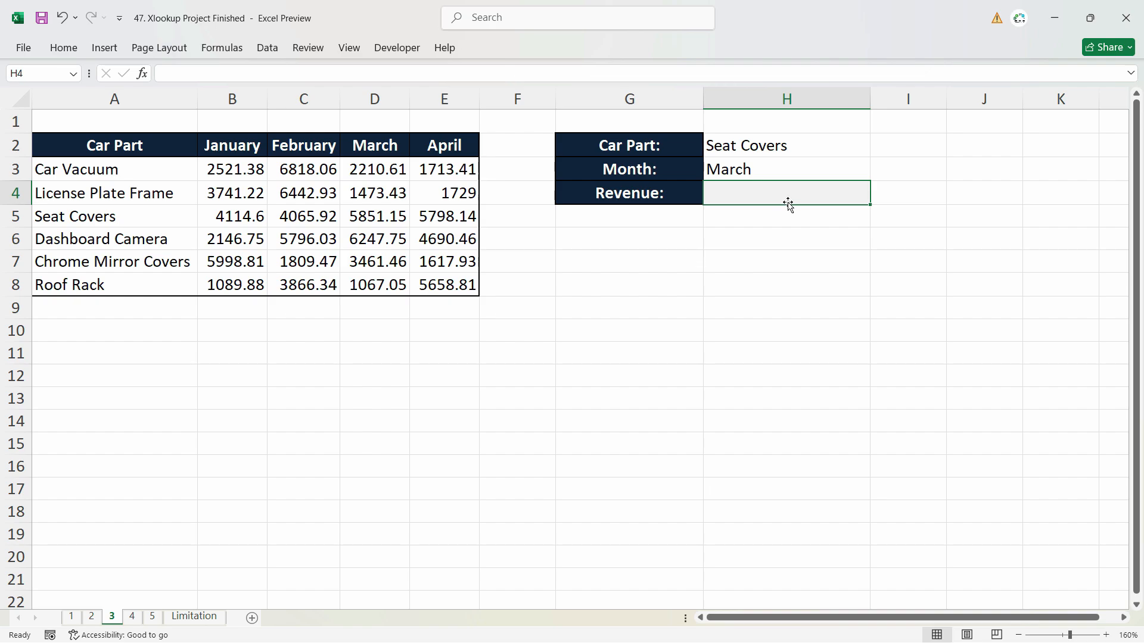
type("=xl")
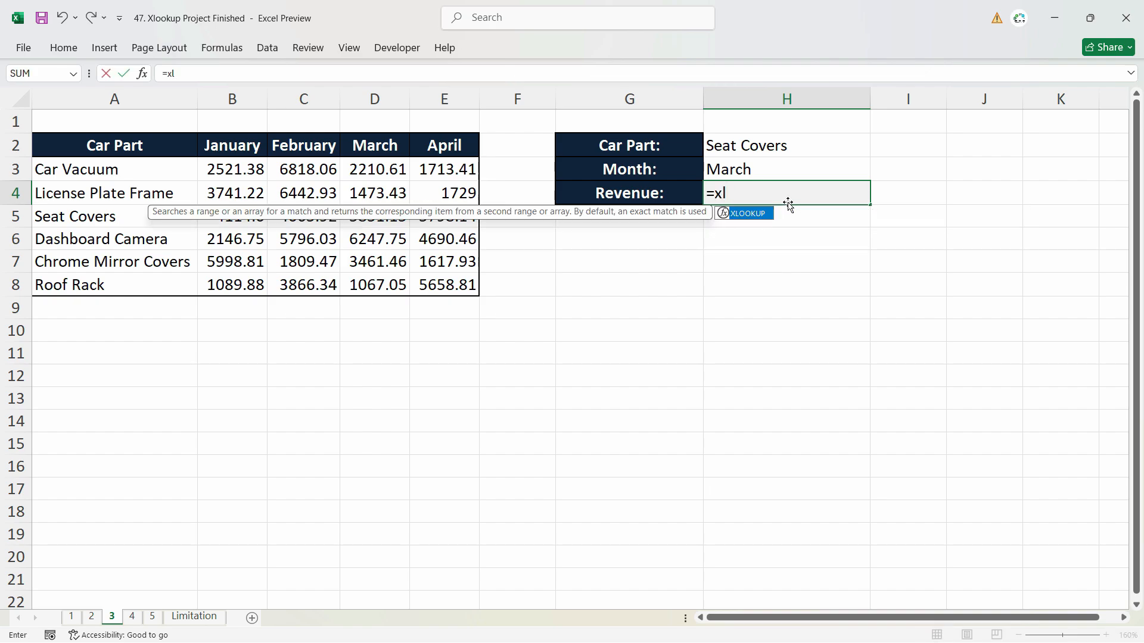
key("Tab")
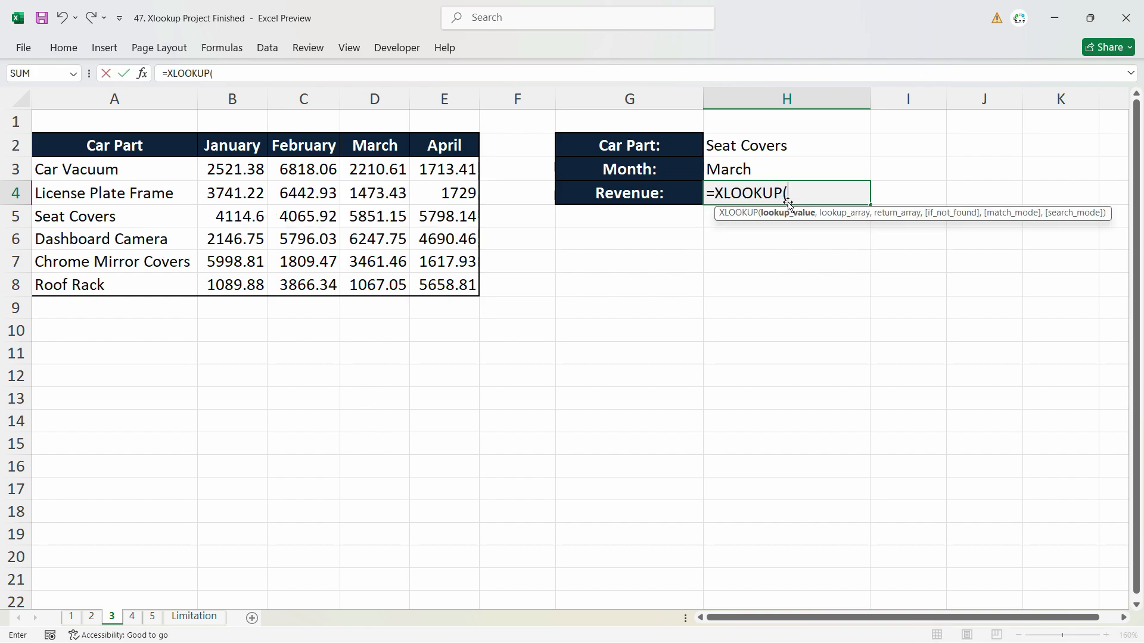
left_click(781, 147)
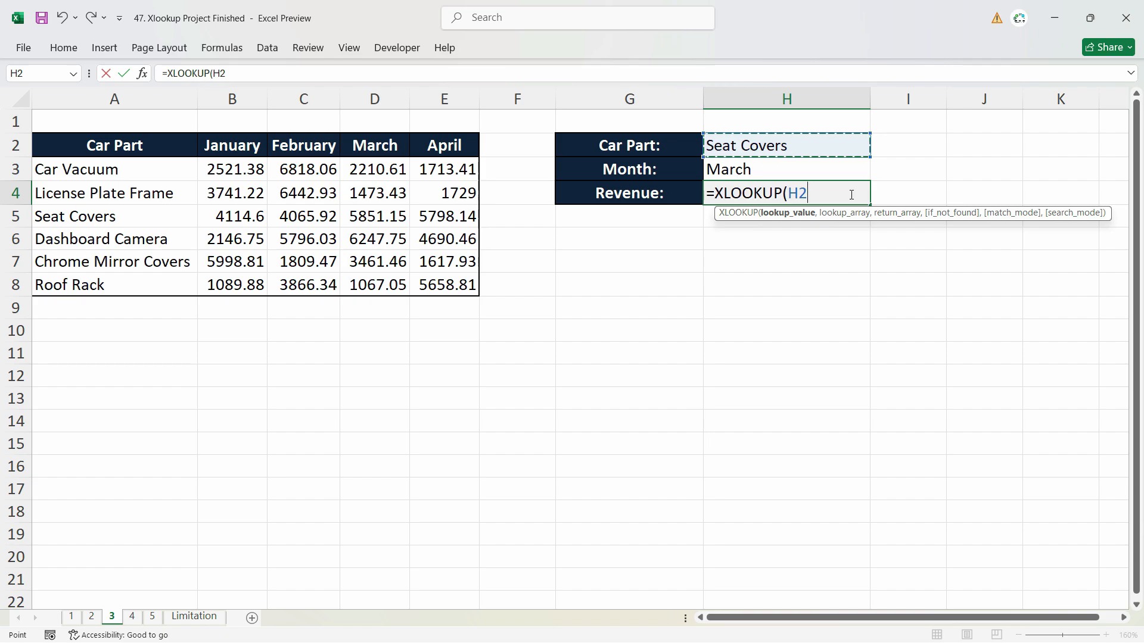
type(",")
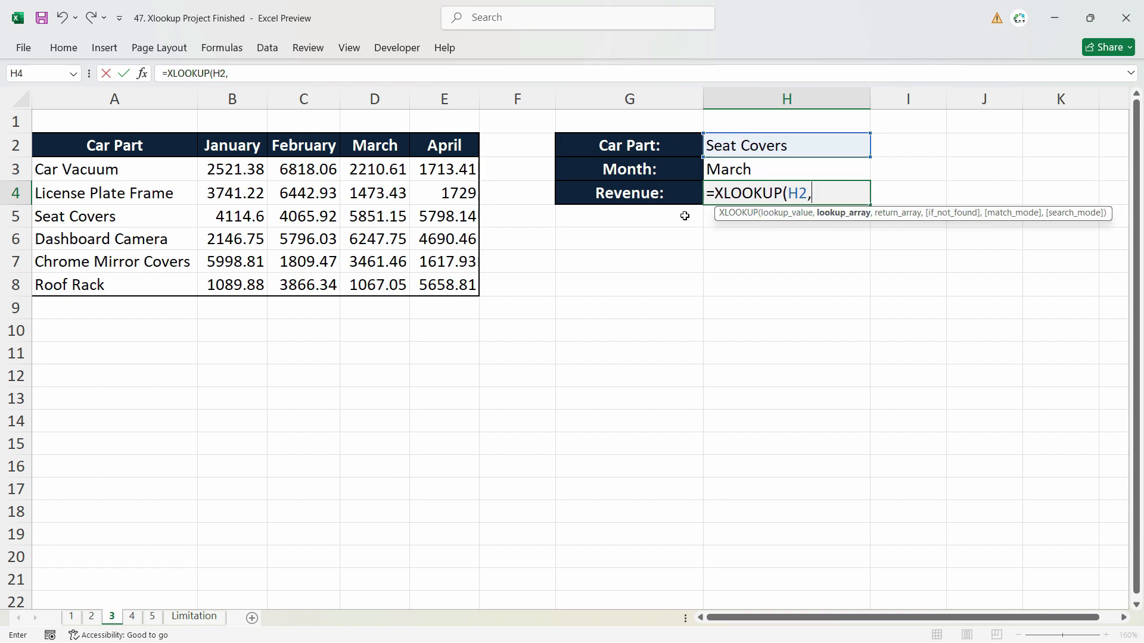
left_click(111, 152)
left_click_drag(111, 152, 113, 288)
left_click_drag(102, 180, 103, 282)
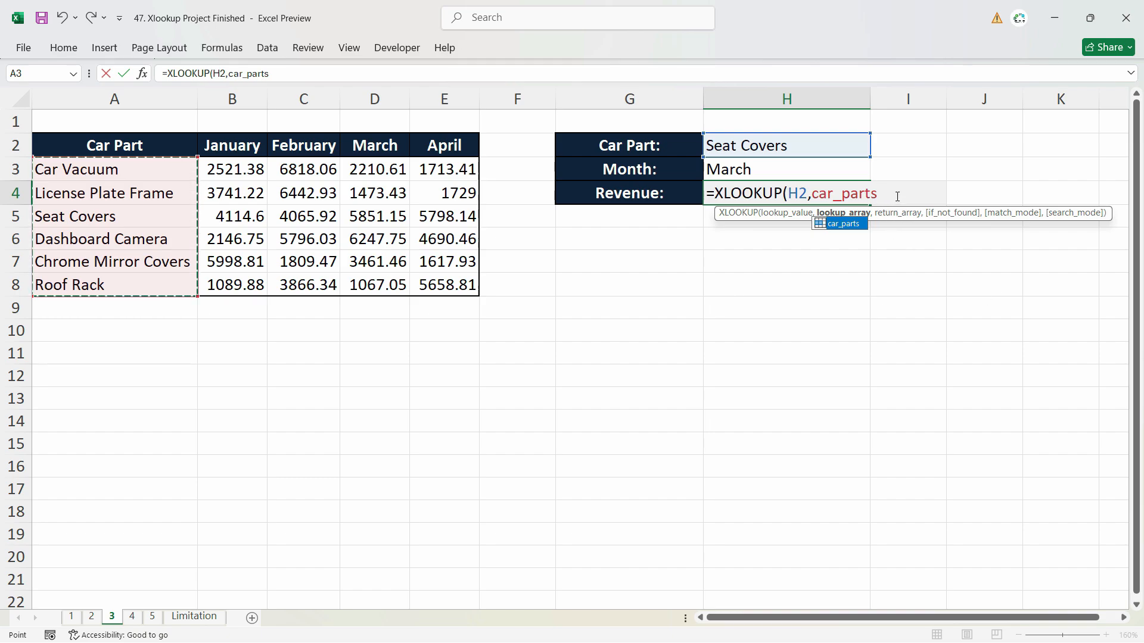
type(",")
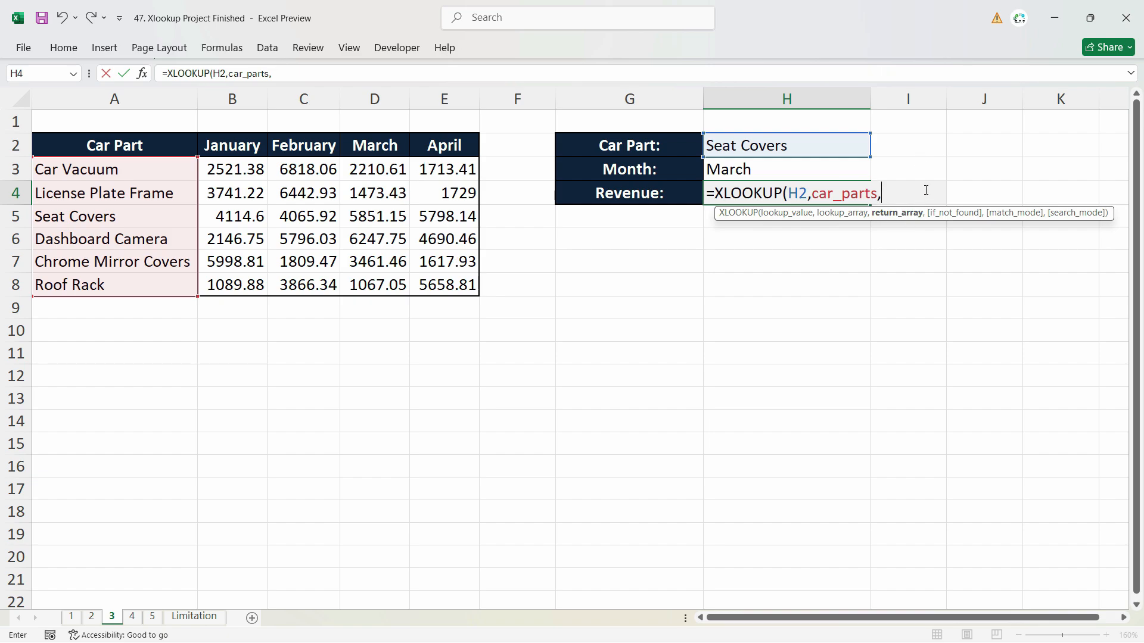
Nest a second XLOOKUP as the return array, looking up H3 in months and returning from B3:E8.
type("xl")
key("Tab")
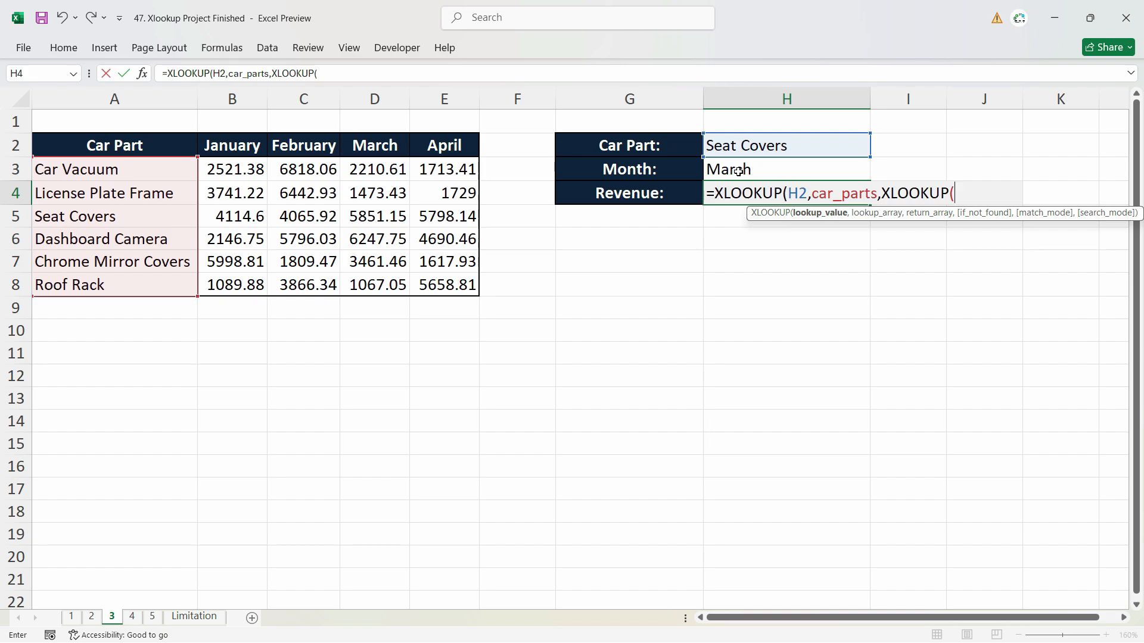
left_click(788, 172)
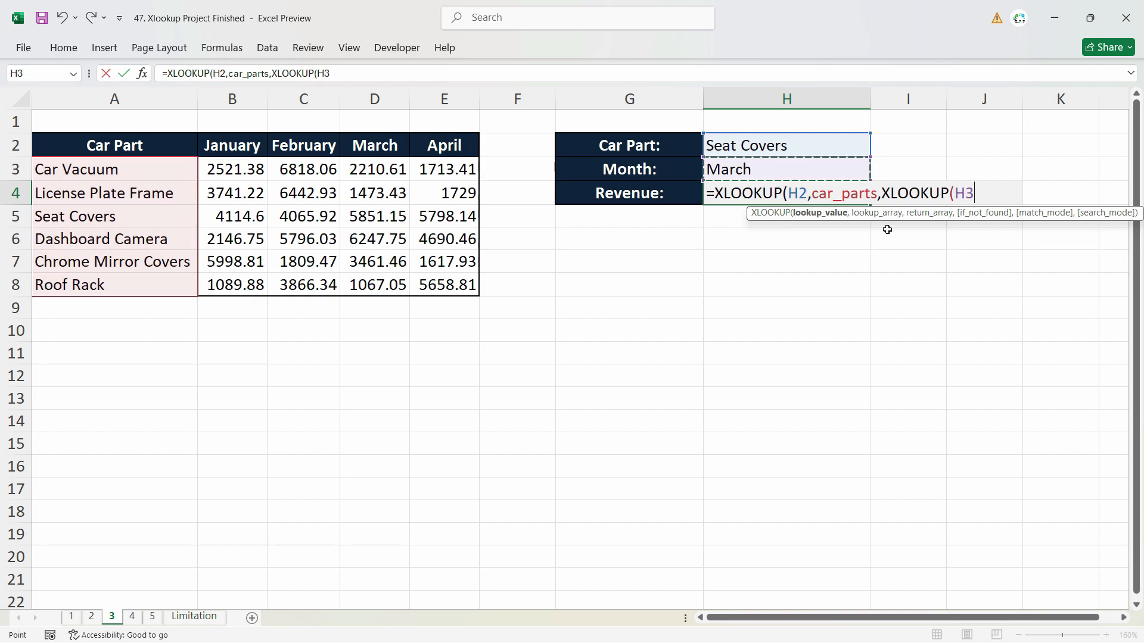
type(",")
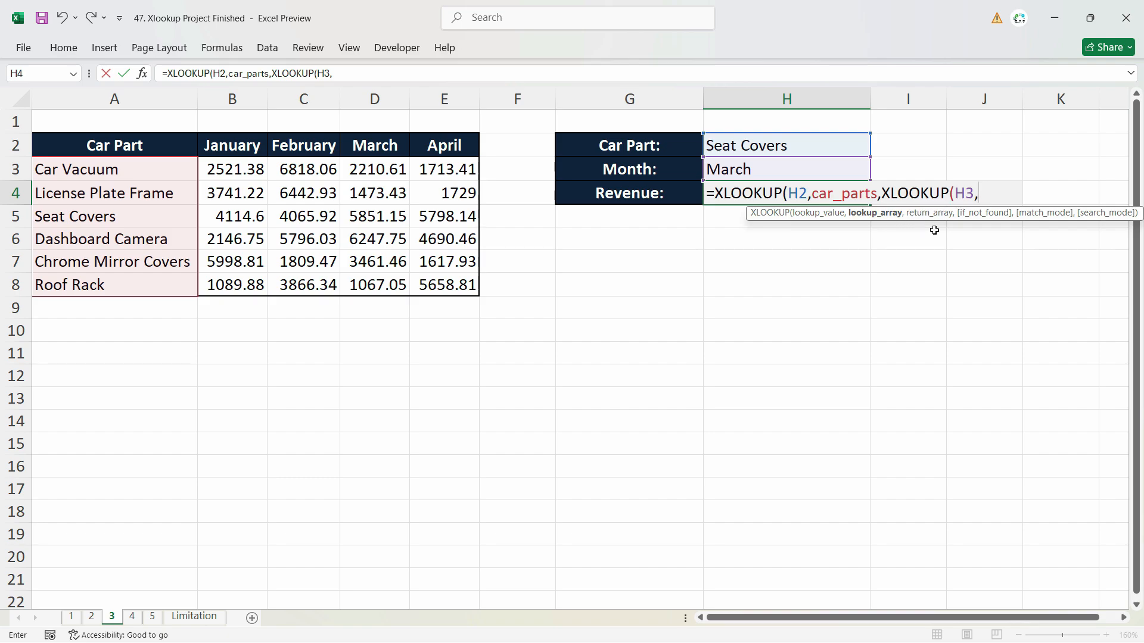
left_click_drag(203, 145, 442, 153)
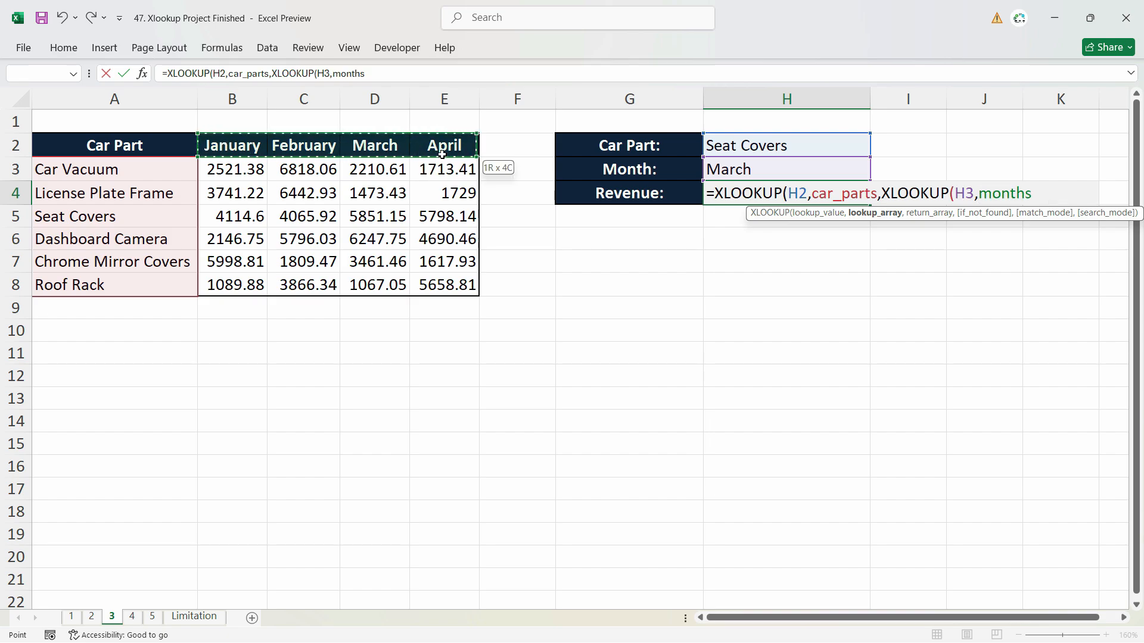
type(",")
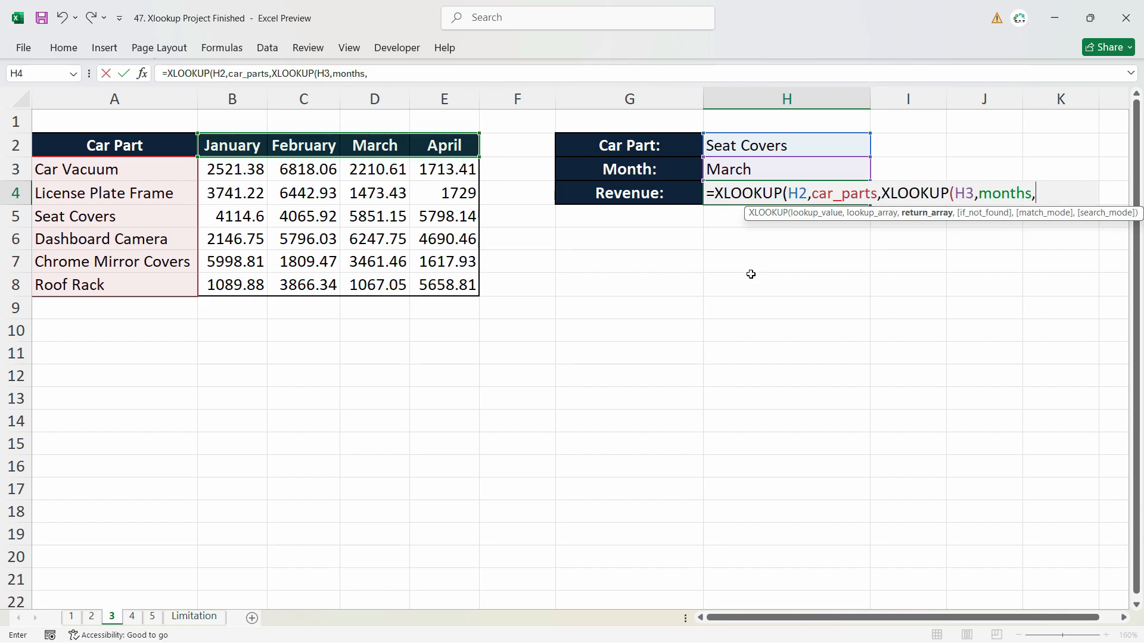
left_click_drag(252, 169, 452, 286)
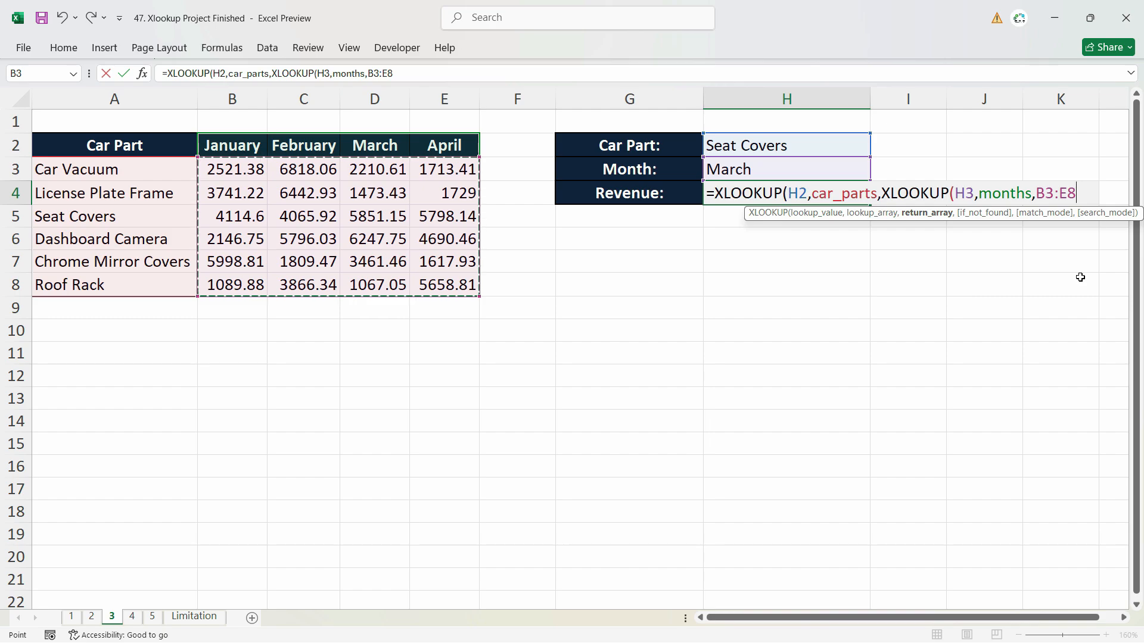
Complete the nested XLOOKUP with "Nil" if not found and exact match 0, accepting the closing bracket correction.
type(",")
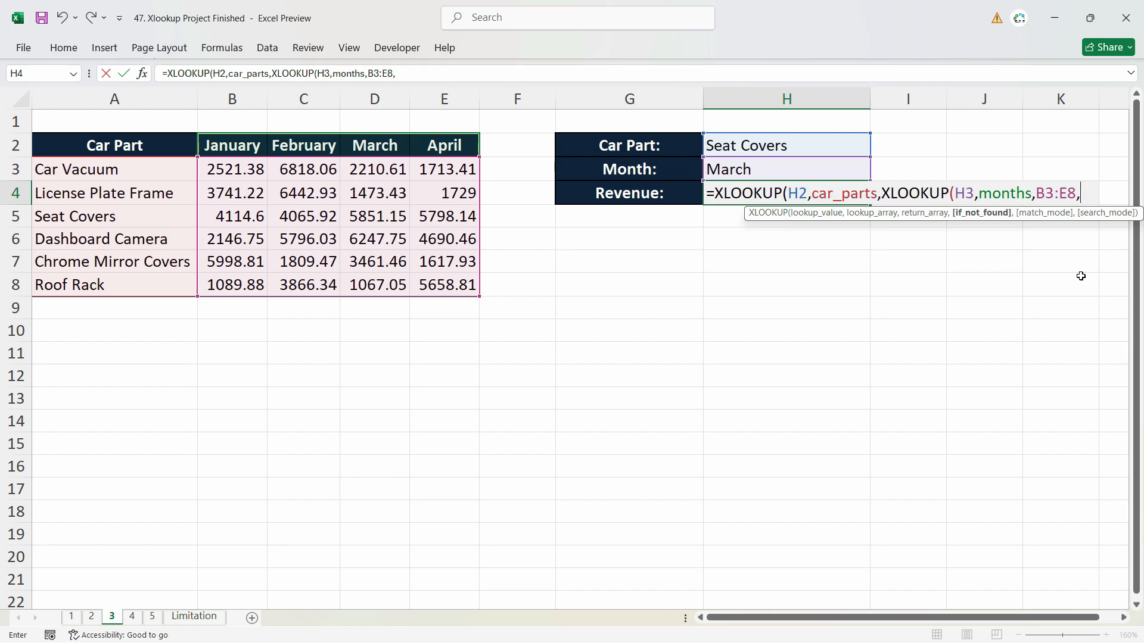
type("\"Nikl")
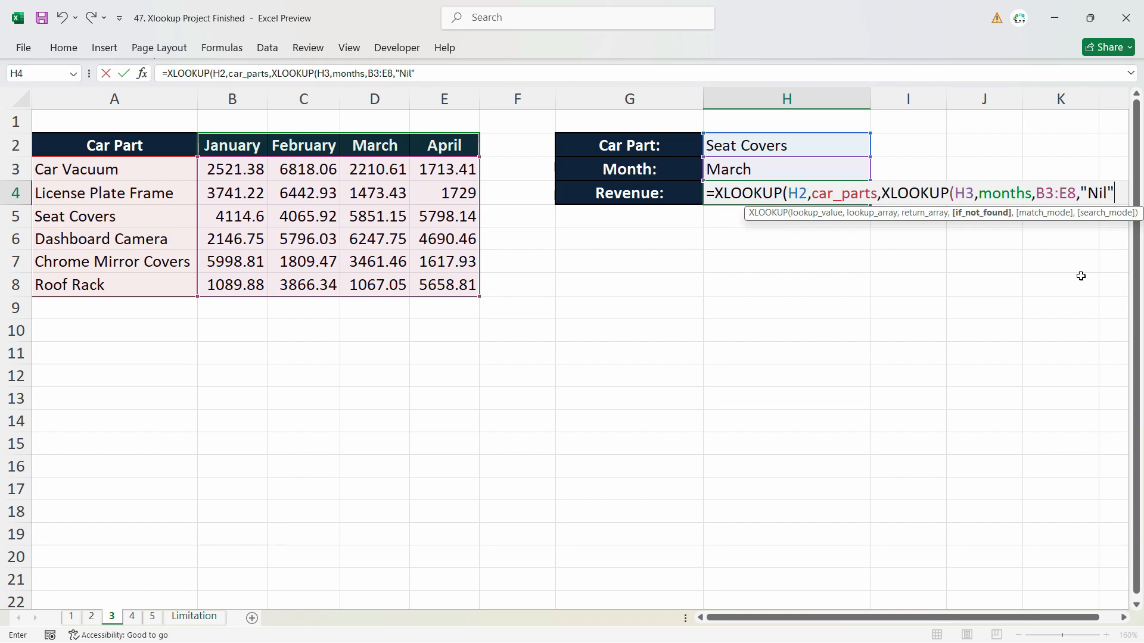
type(",")
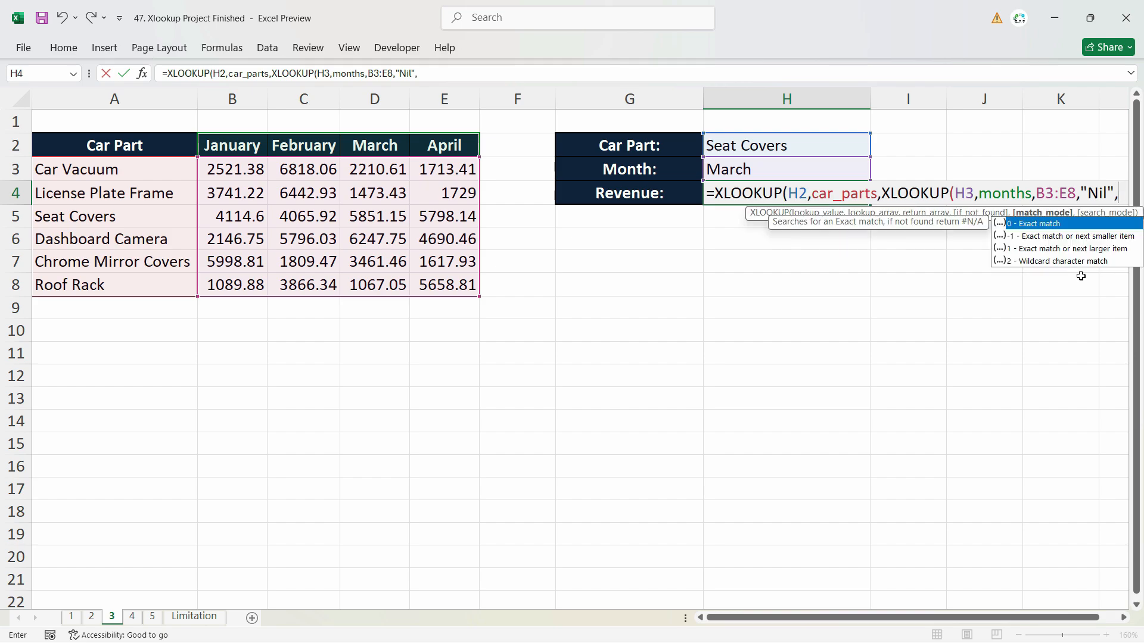
type("0")
key("Tab")
key("Return")
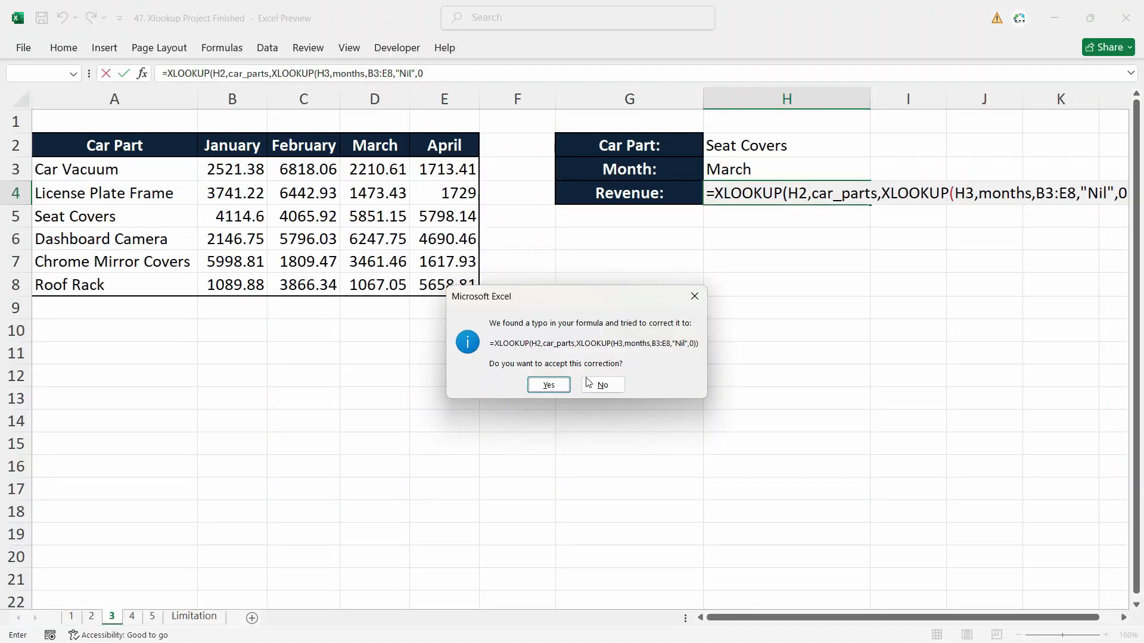
left_click(403, 417)
Compare the Revenue result with the March value for Seat Covers in the table.
left_click(777, 146)
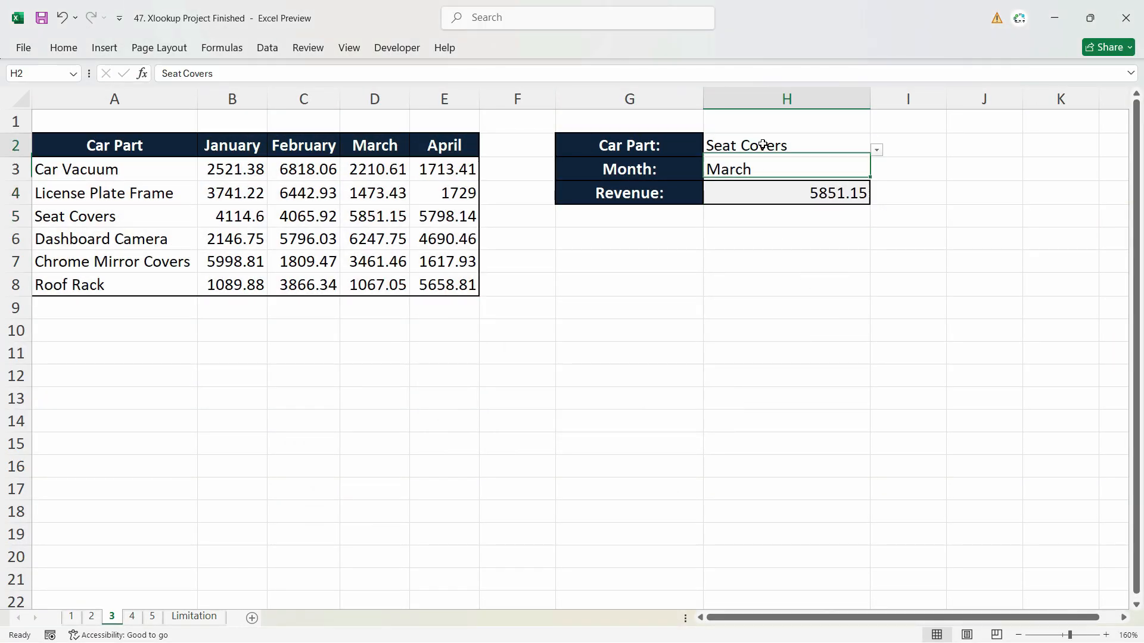
left_click(75, 218)
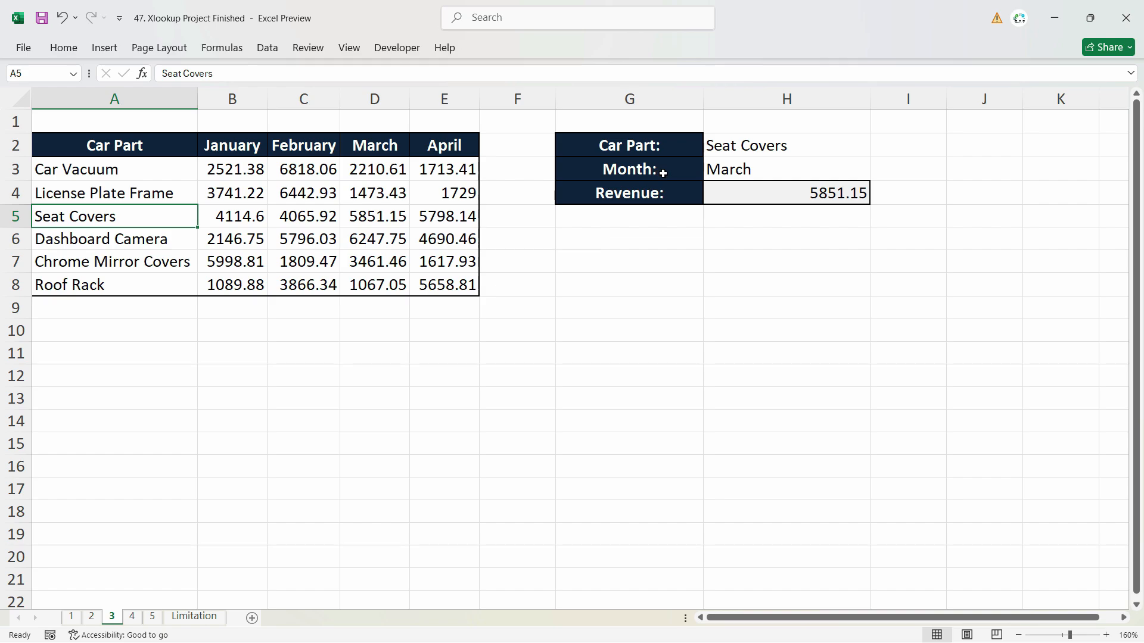
left_click(367, 217)
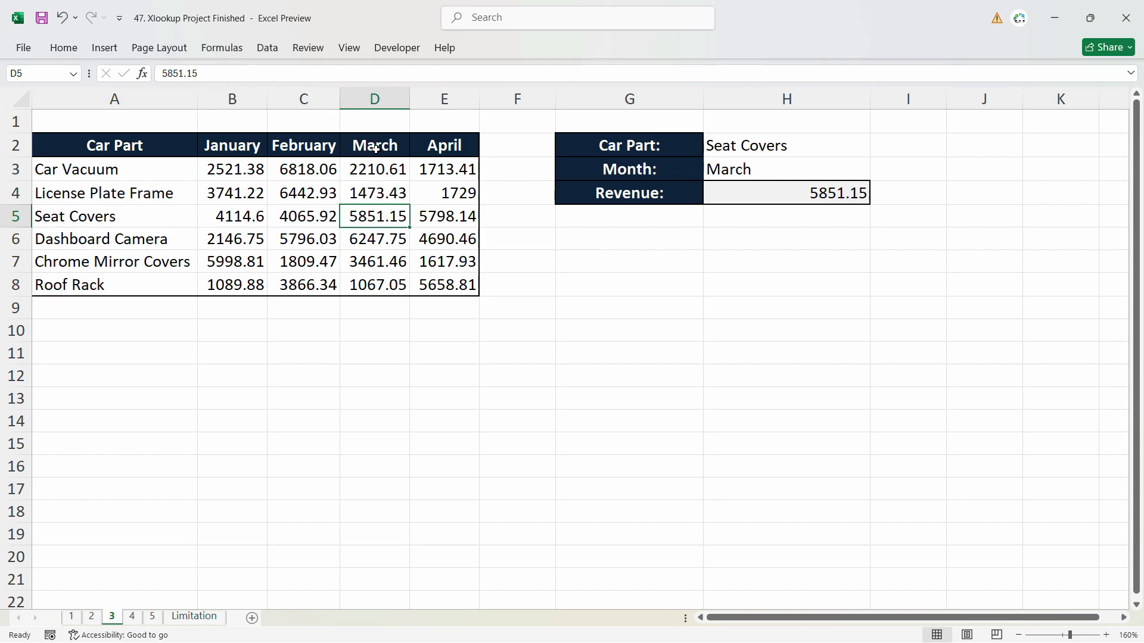
Choose Car Vacuum as the car part in H2 and February as the month in H3 from their drop-down lists.
left_click(864, 146)
left_click(877, 151)
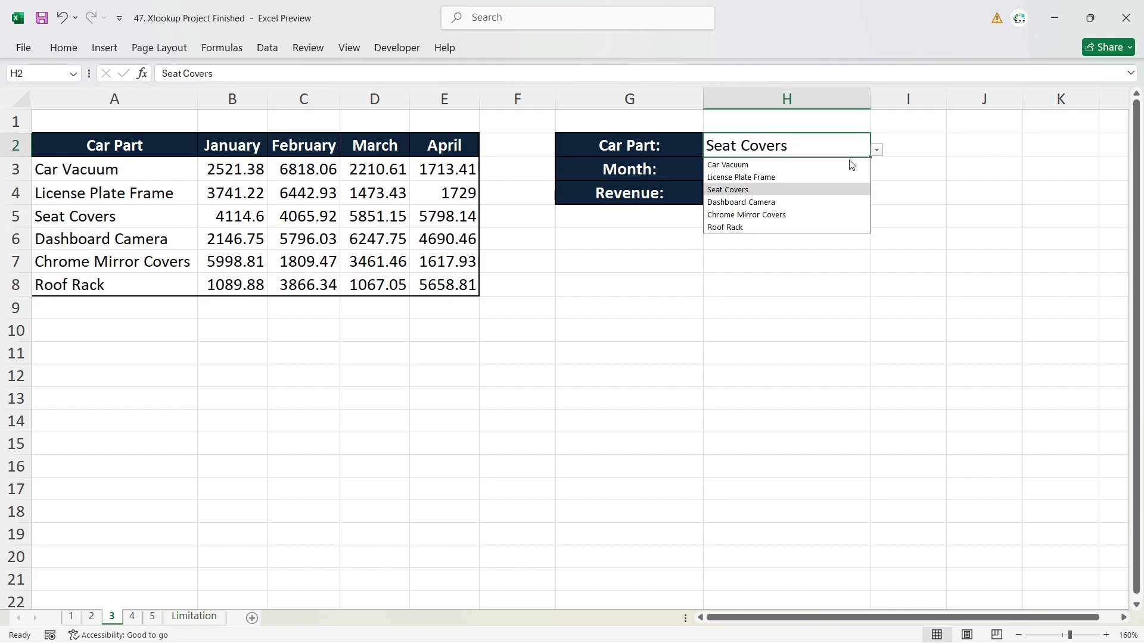
left_click(765, 164)
left_click(796, 173)
left_click(877, 173)
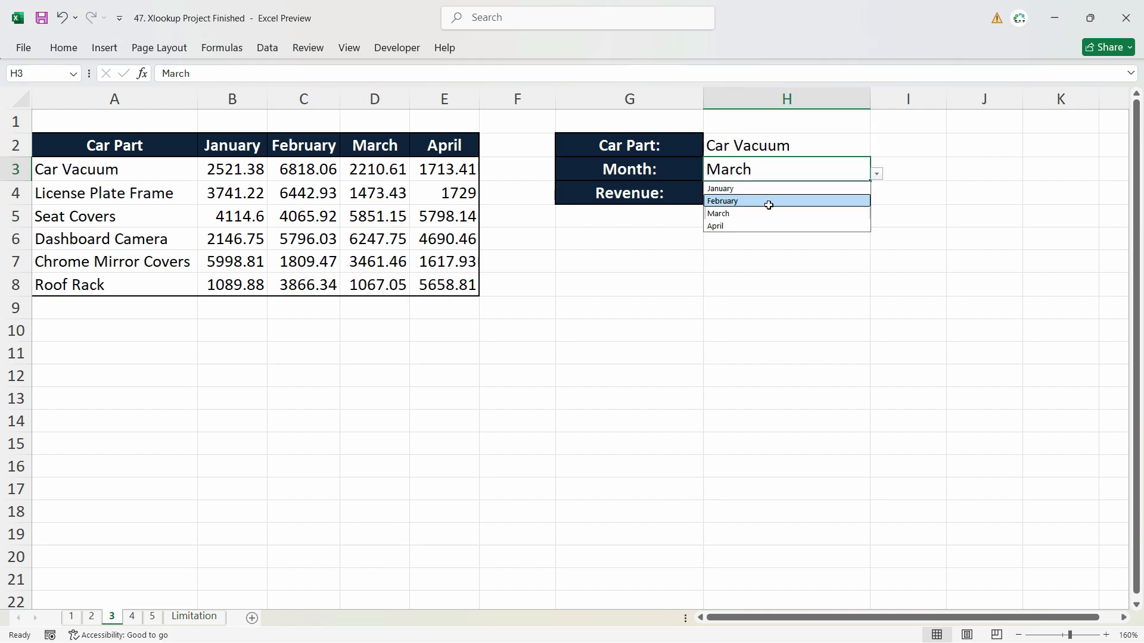
left_click(768, 200)
Compare the Revenue result in H4 with the February value for Car Vacuum in the table.
left_click(739, 145)
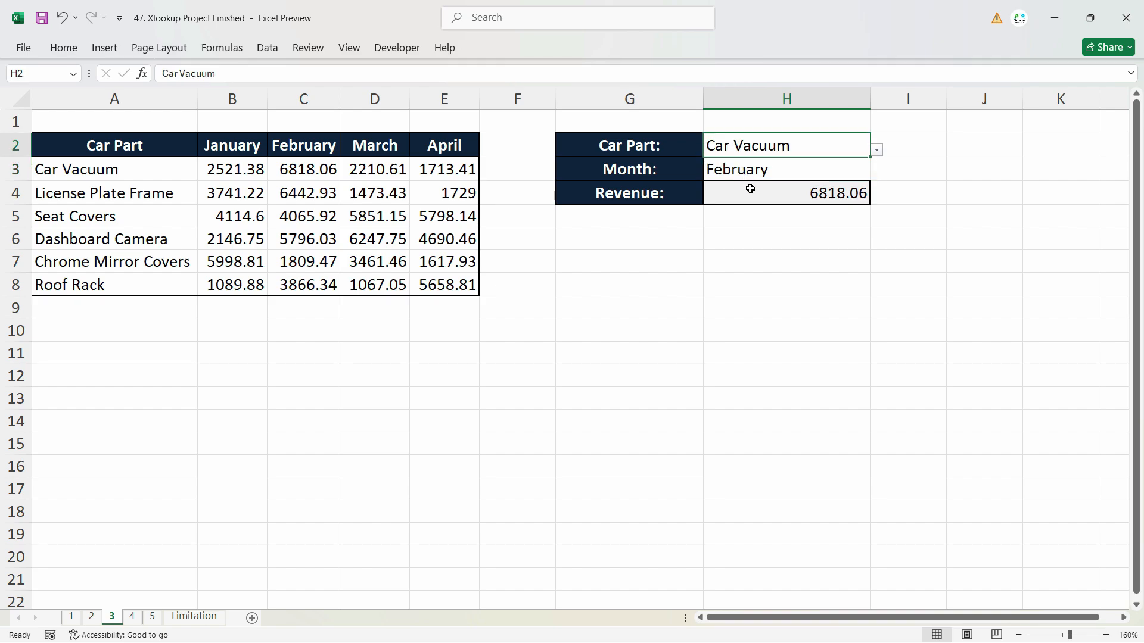
left_click(794, 192)
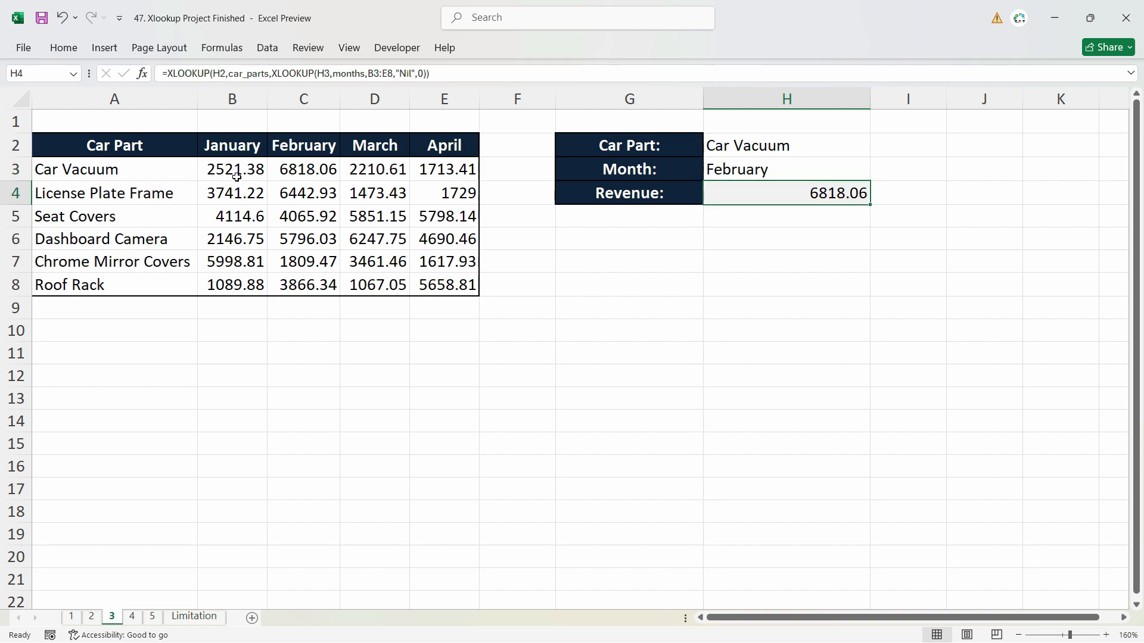
left_click(138, 177)
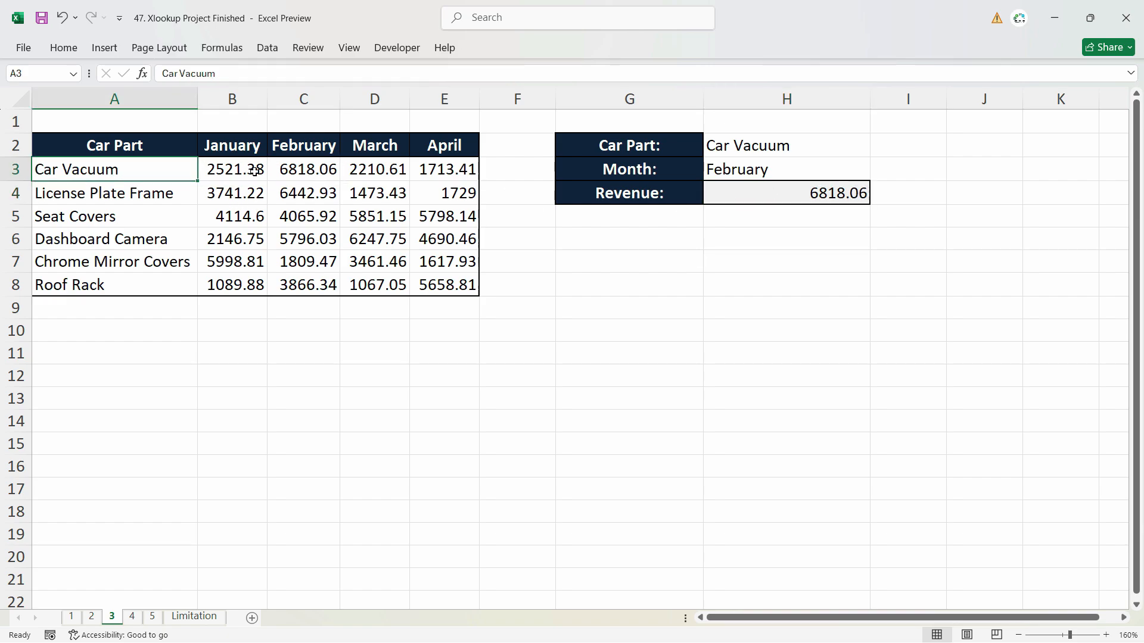
left_click(296, 174)
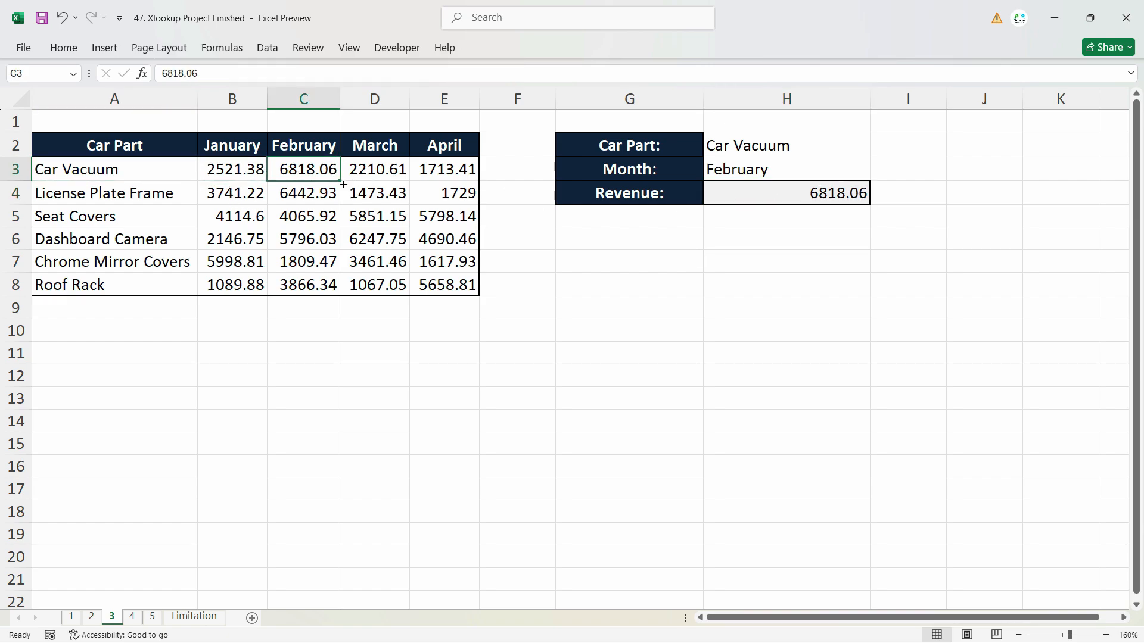
left_click(794, 194)
key("Up")
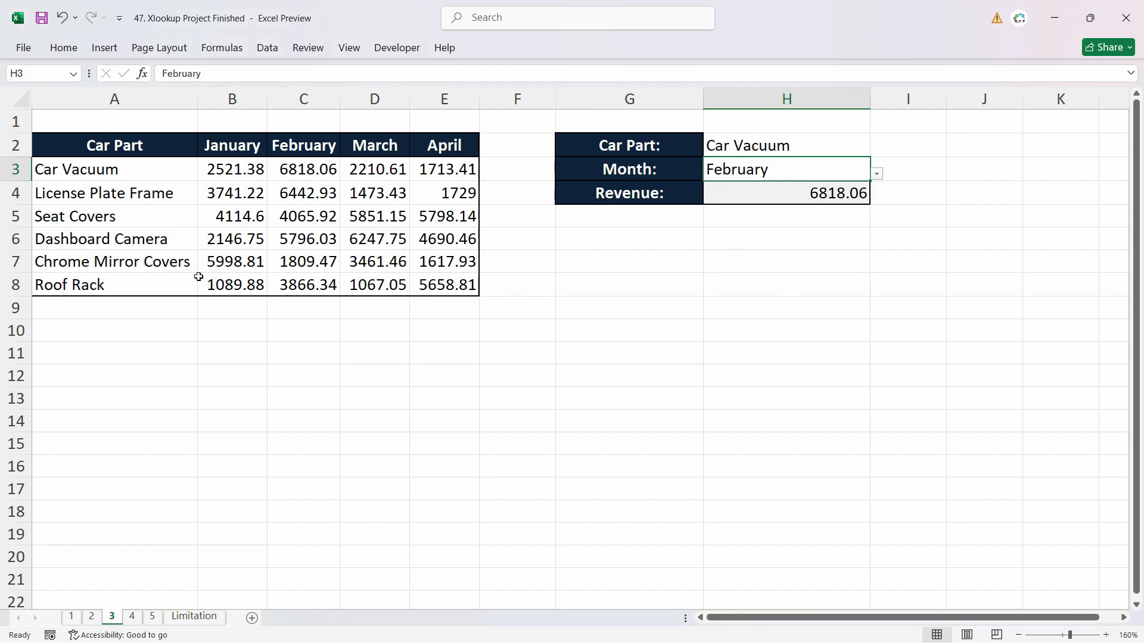
left_click(808, 201)
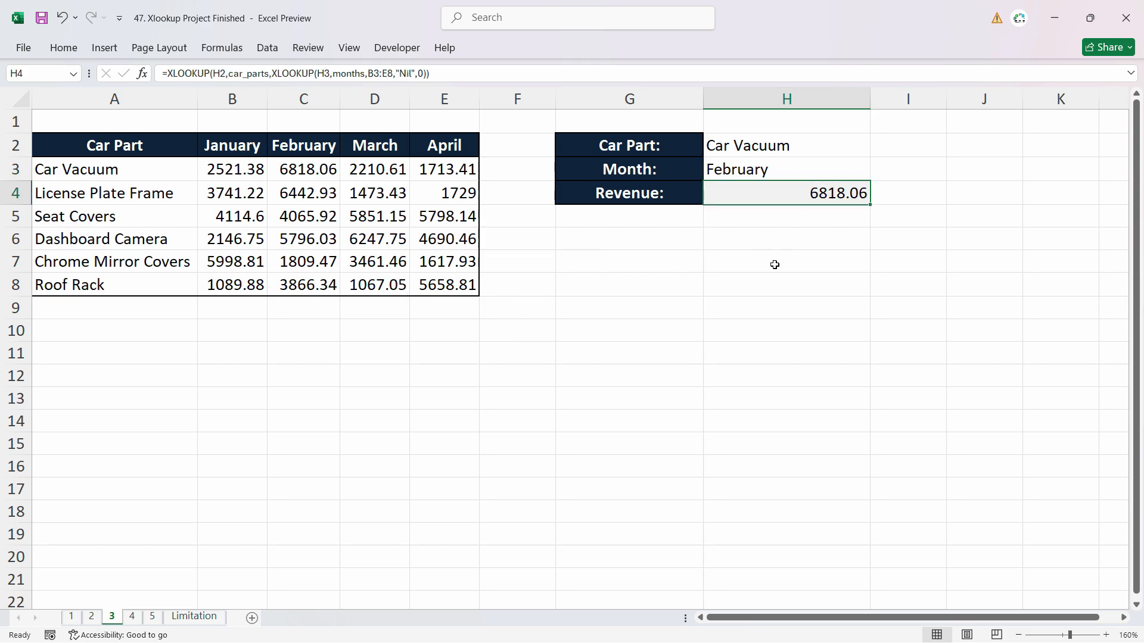